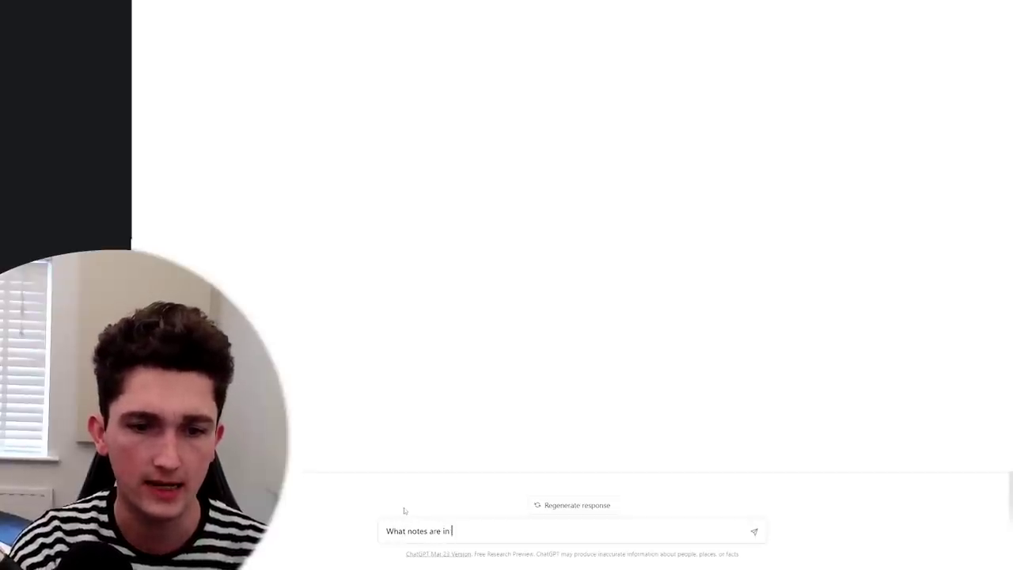
Ask ChatGPT which notes are in a D dominant 7 chord.
{"action": "type", "text": "D dom"}
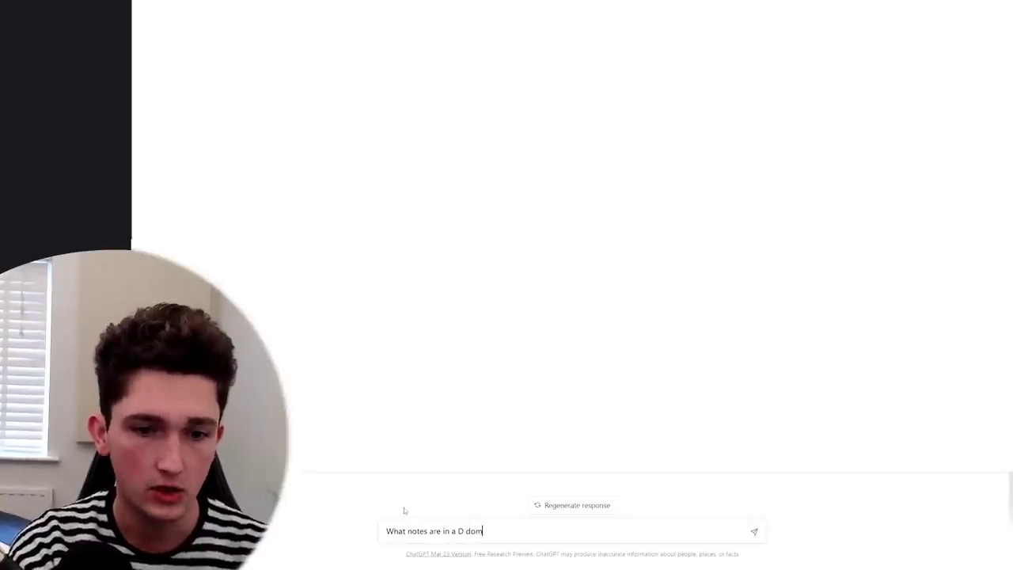
{"action": "type", "text": "inant 7"}
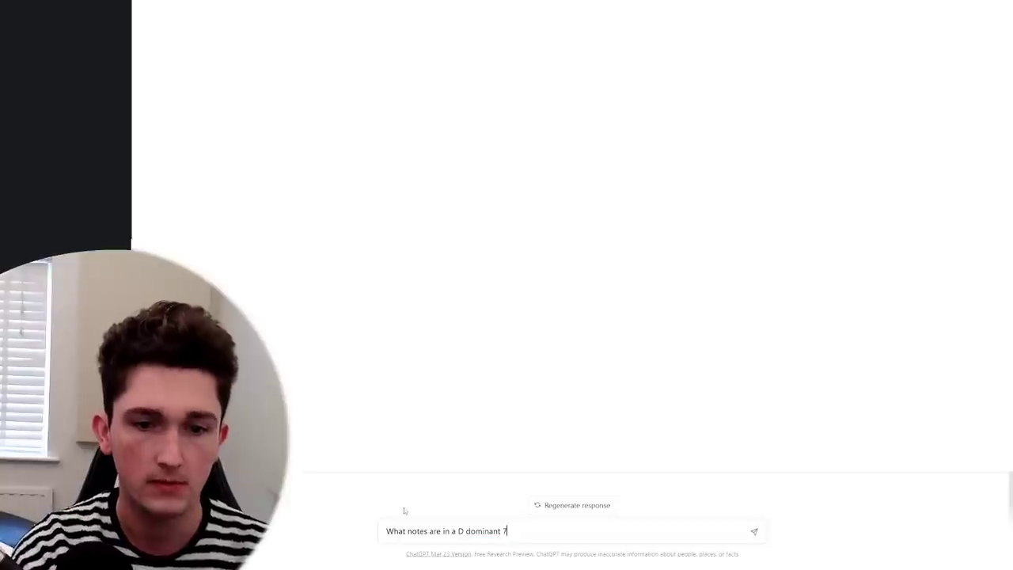
{"action": "type", "text": " chord?"}
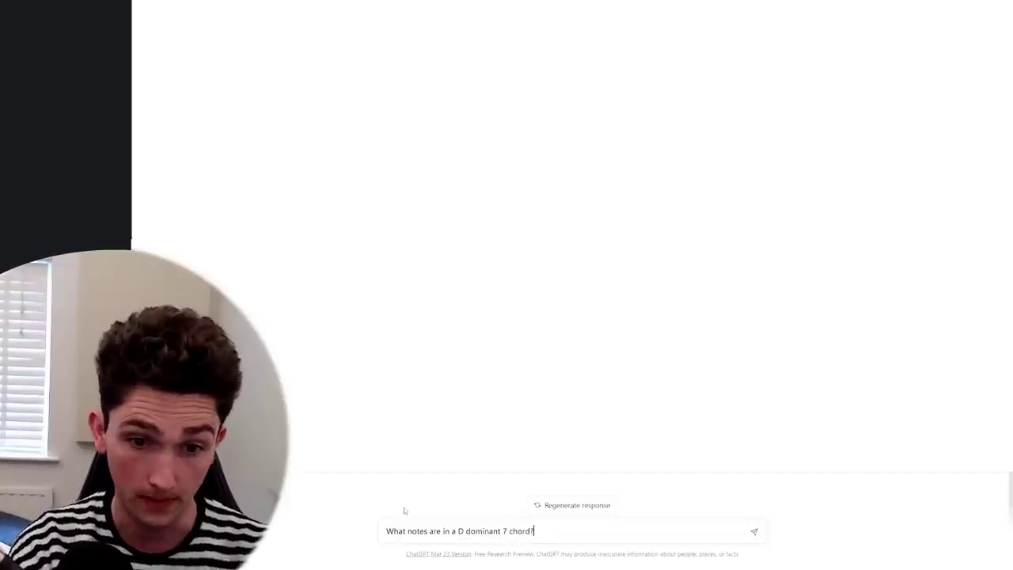
{"action": "left_click", "coordinate": [753, 534]}
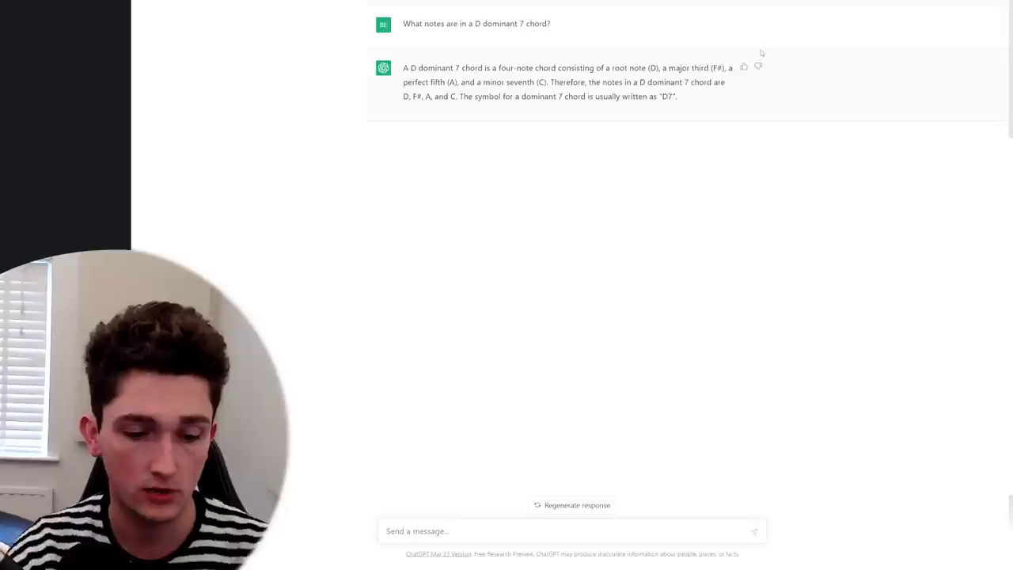
Ask 'What notes are in a Eb9sus4 chord?', correcting the typos before sending.
{"action": "type", "text": "What not"}
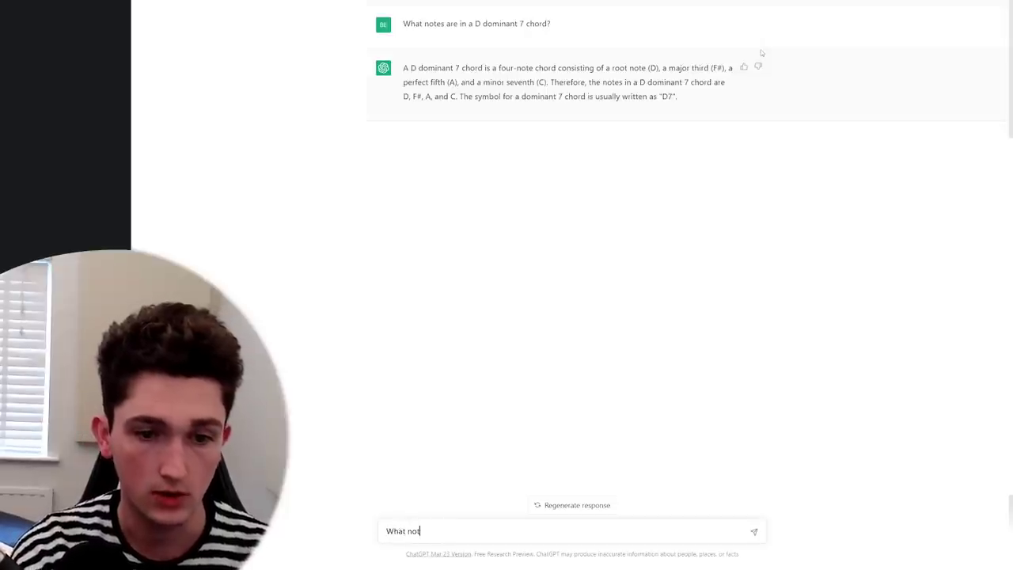
{"action": "type", "text": "es are in a "}
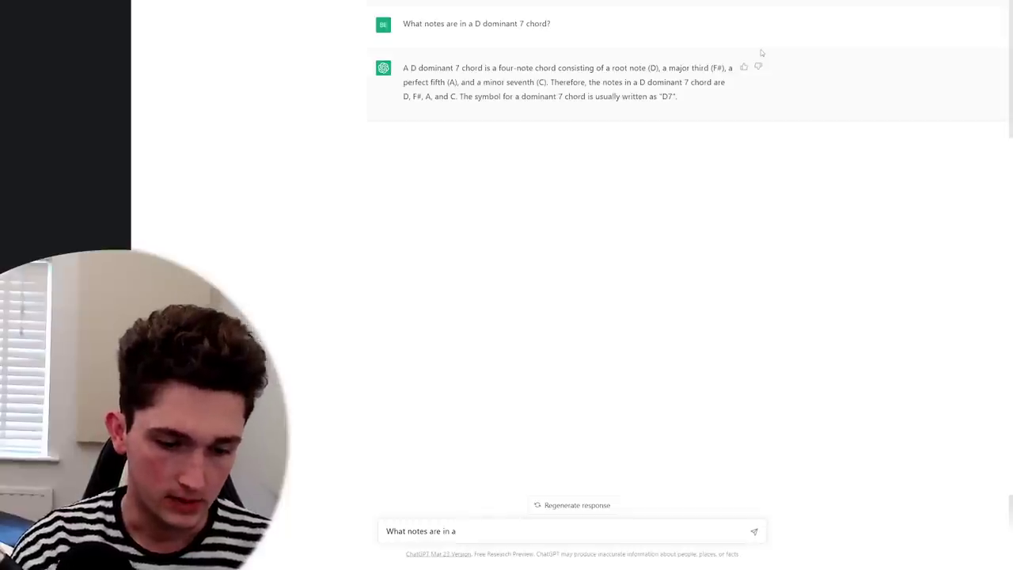
{"action": "type", "text": "Ebs"}
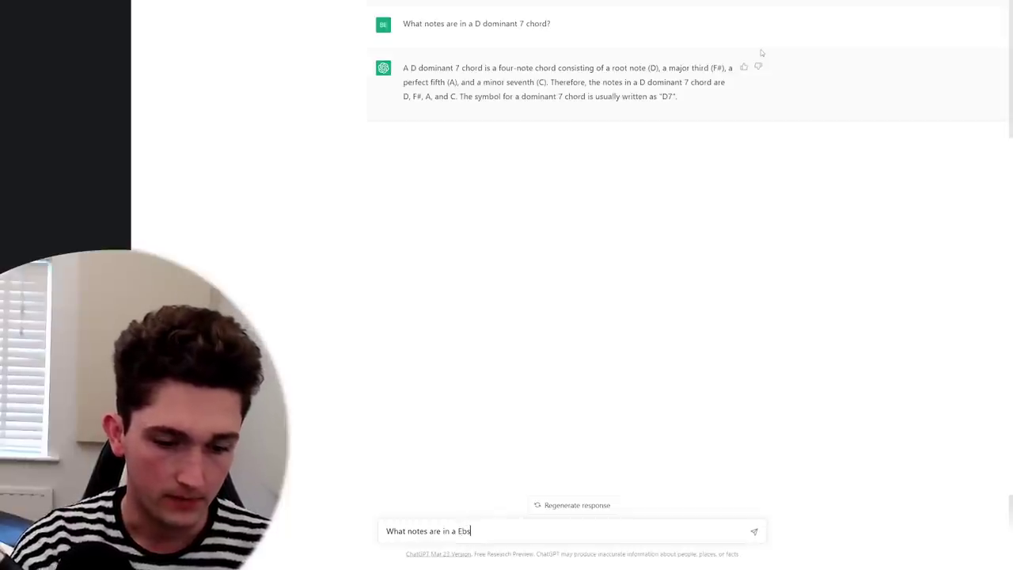
{"action": "key", "text": "BackSpace"}
{"action": "type", "text": "11"}
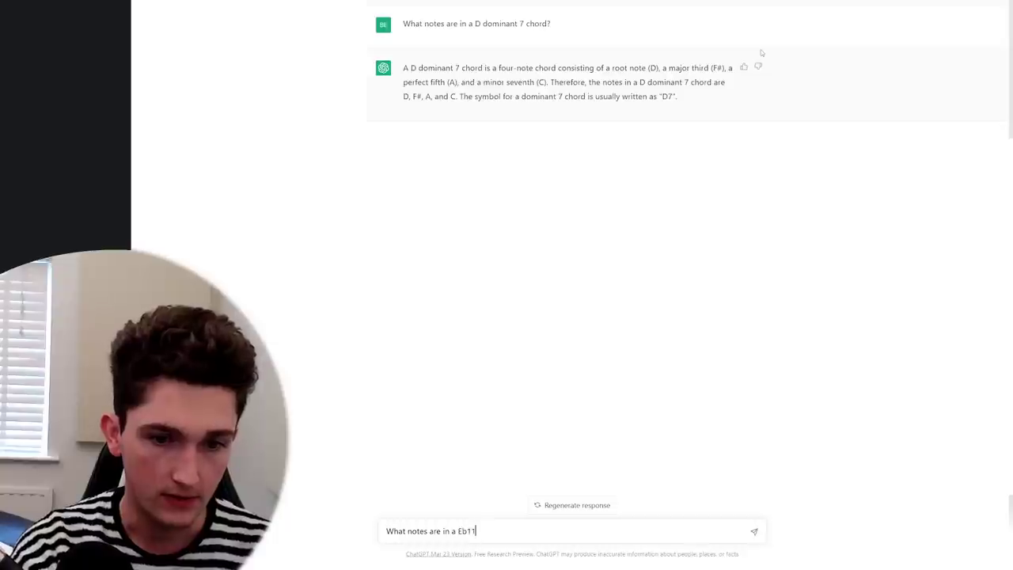
{"action": "key", "text": "BackSpace"}
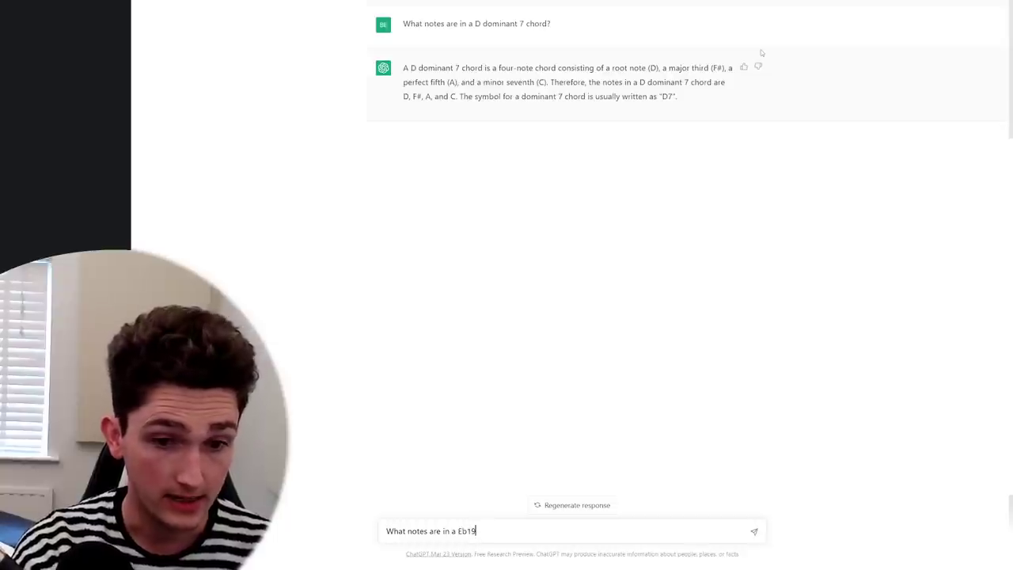
{"action": "key", "text": "BackSpace"}
{"action": "type", "text": "9sus4"}
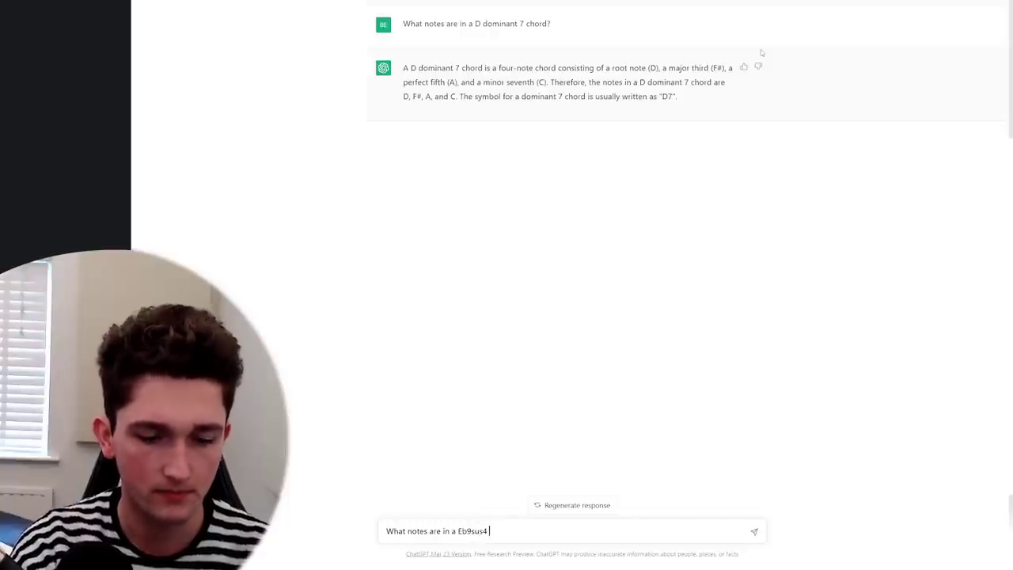
{"action": "type", "text": " chord"}
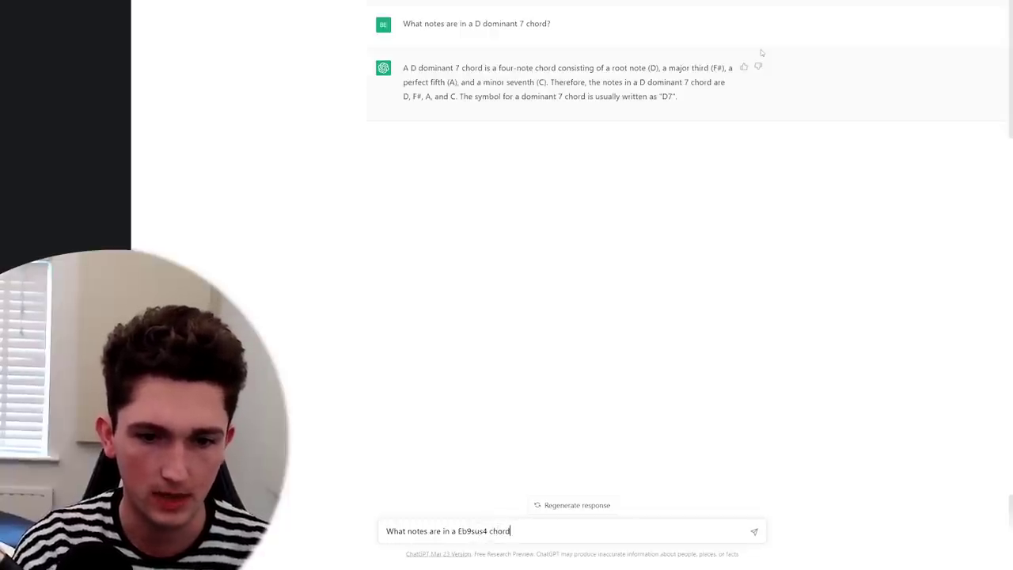
{"action": "type", "text": "?"}
{"action": "key", "text": "Return"}
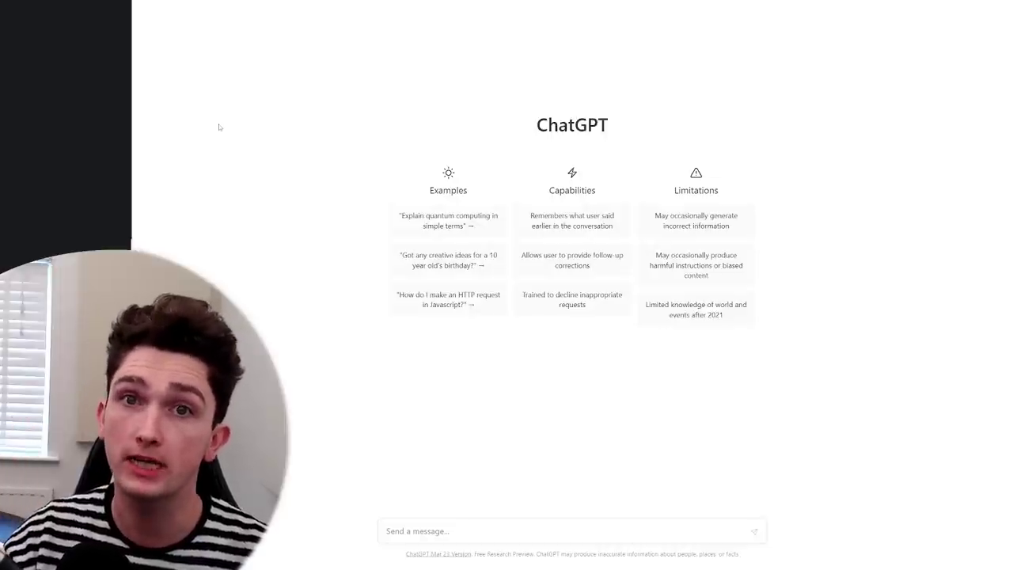
Request 'short history of john lennon' and read the reply.
{"action": "left_click", "coordinate": [417, 530]}
{"action": "type", "text": "short histo"}
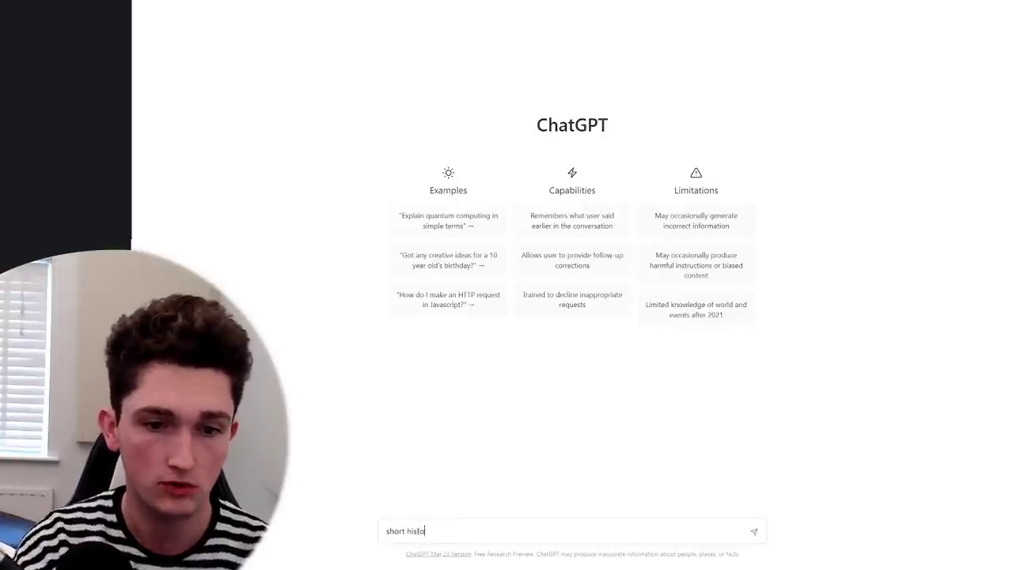
{"action": "type", "text": "ry of john lennon"}
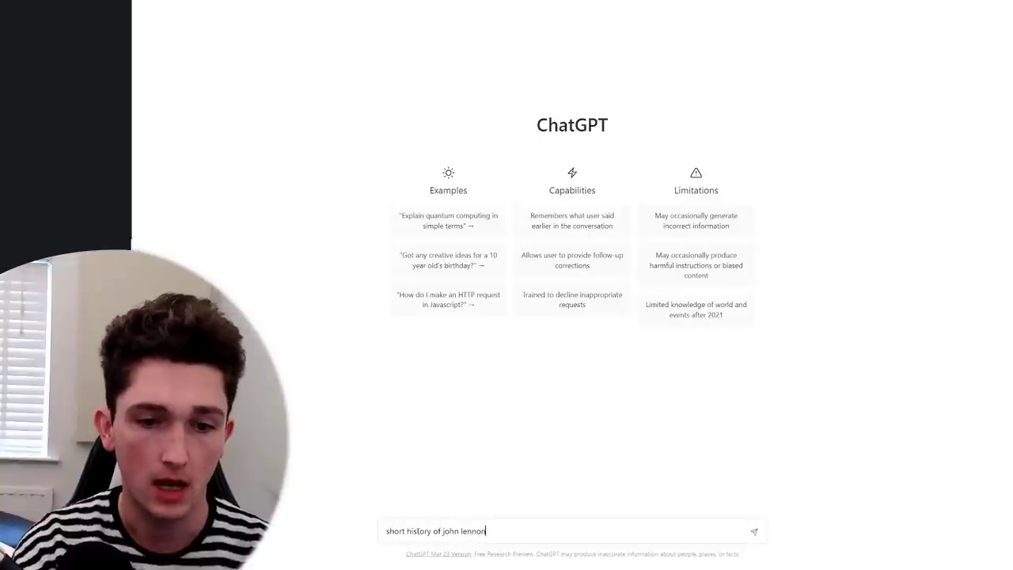
{"action": "key", "text": "Return"}
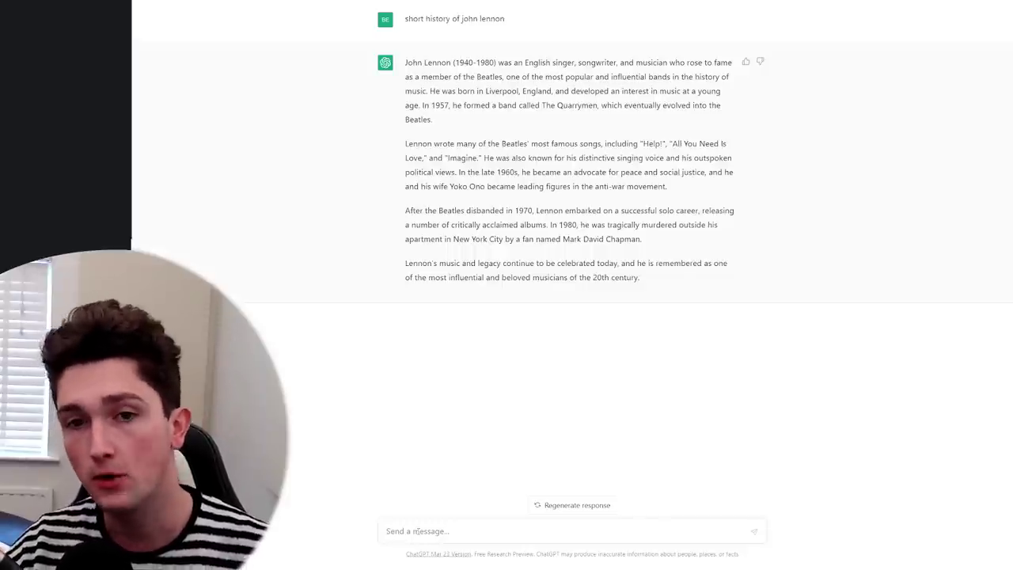
{"action": "left_click", "coordinate": [416, 531]}
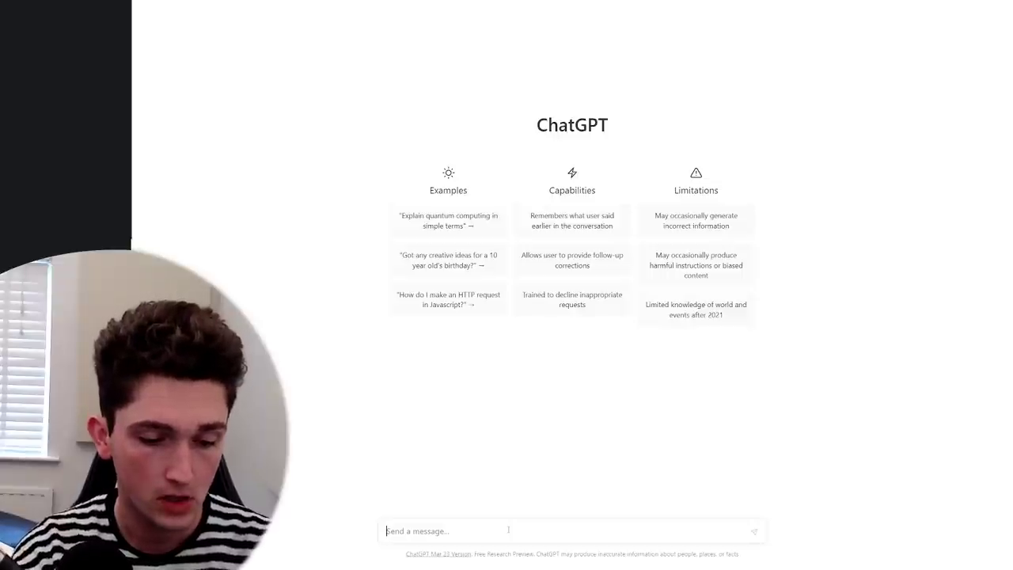
Send 'what is the major scale?' to get the W-W-H-W-W-W-H pattern.
{"action": "type", "text": "what is the m"}
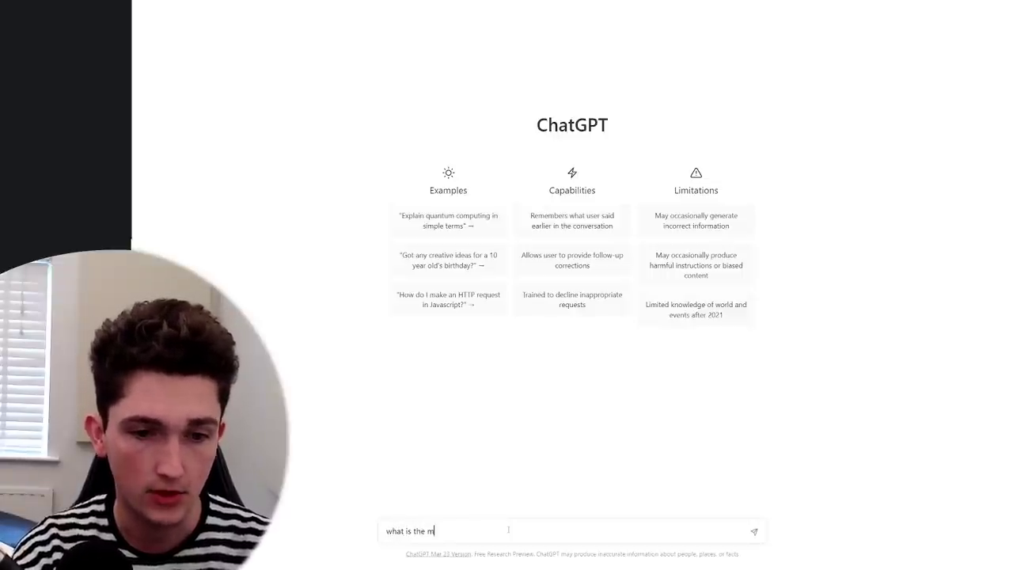
{"action": "type", "text": "ajor scale?"}
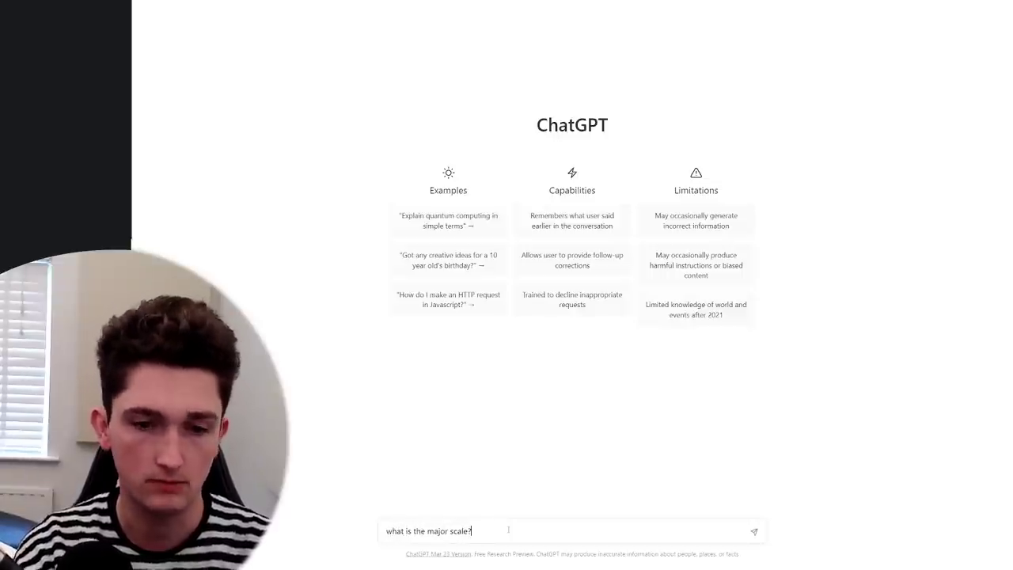
{"action": "key", "text": "Return"}
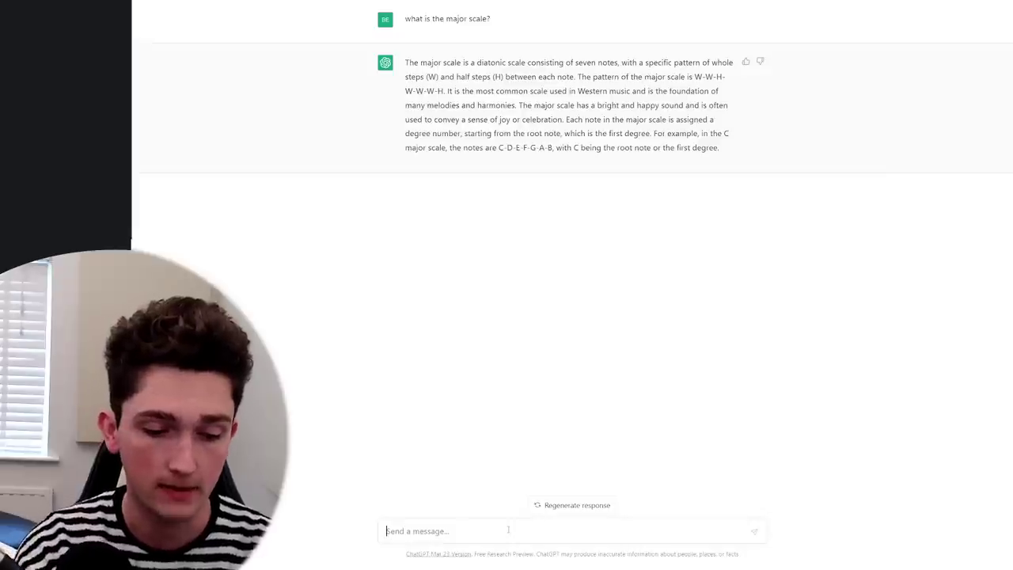
Ask which musical scale the notes D E F# G A B C# D form.
{"action": "type", "text": "What mu"}
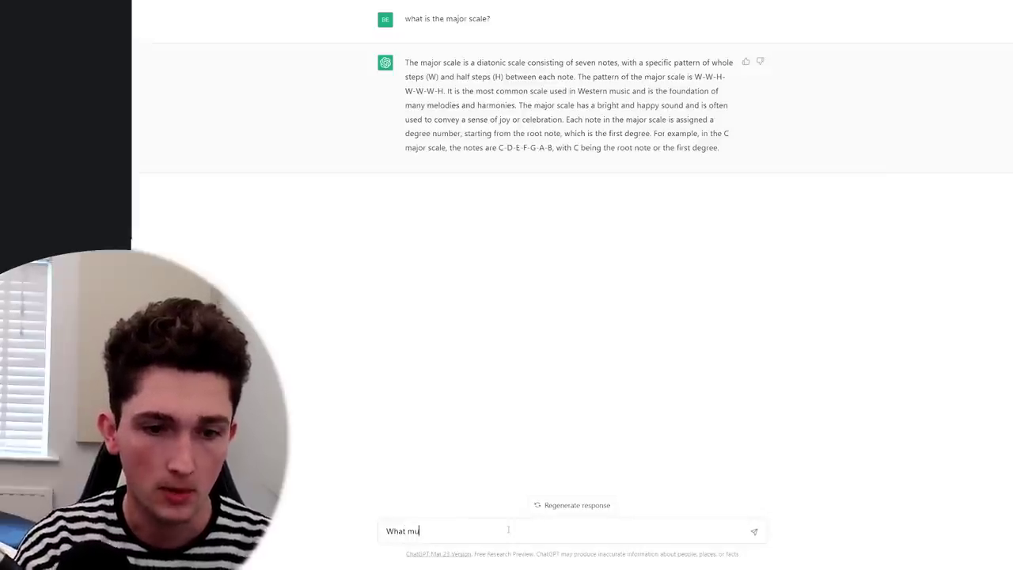
{"action": "type", "text": "sical scale is t"}
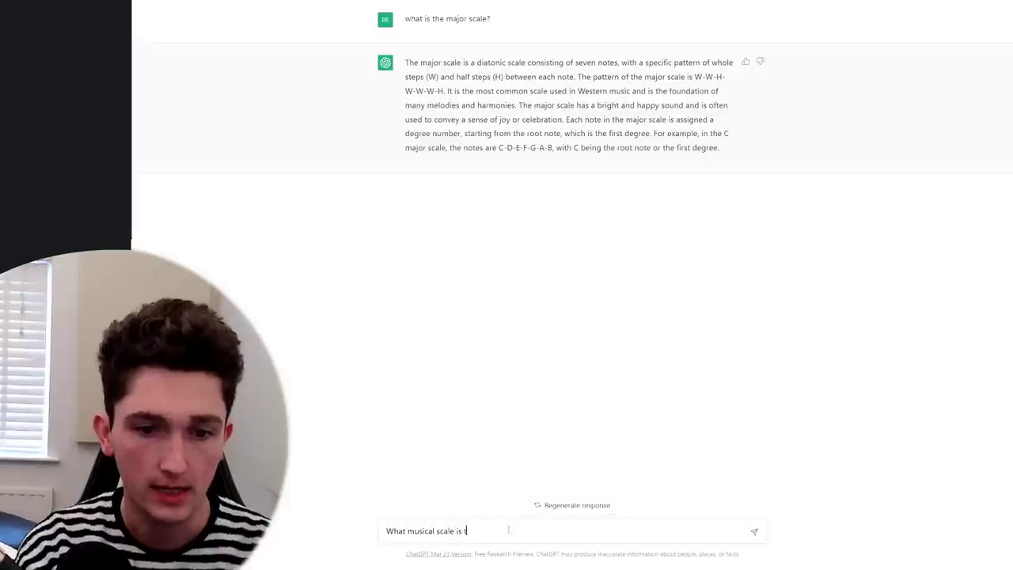
{"action": "type", "text": "his... "}
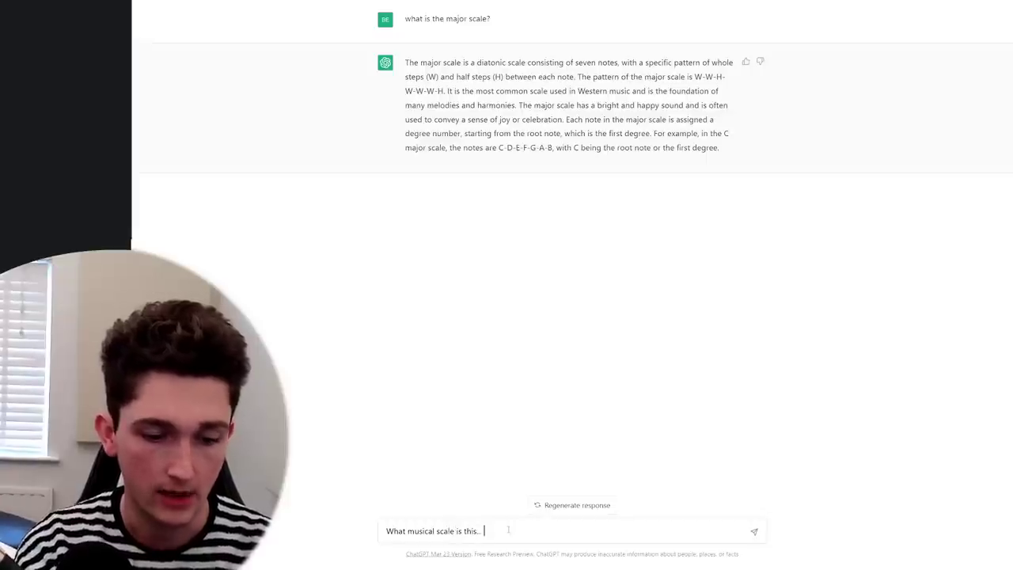
{"action": "type", "text": "D E F#"}
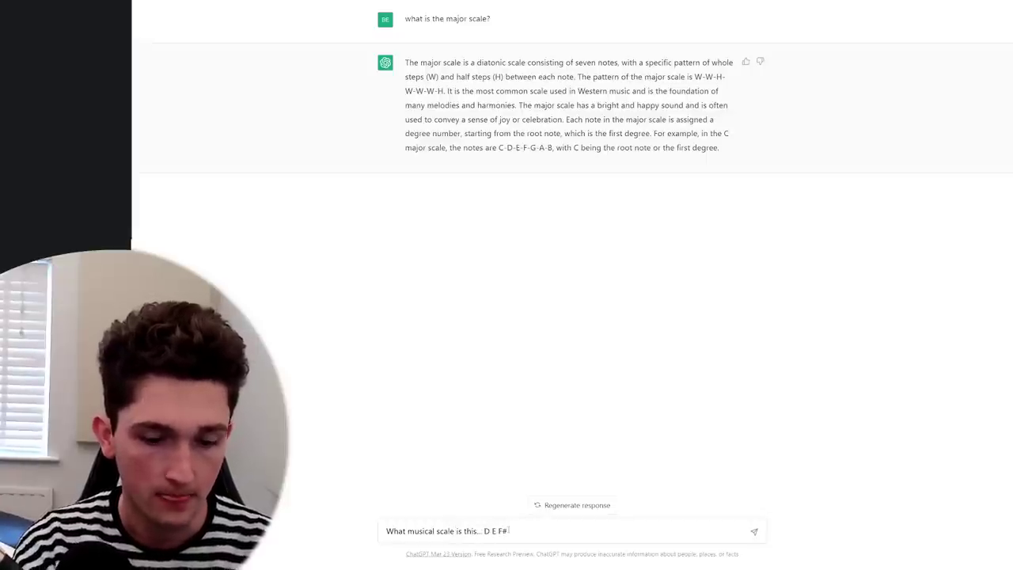
{"action": "type", "text": " G A B C"}
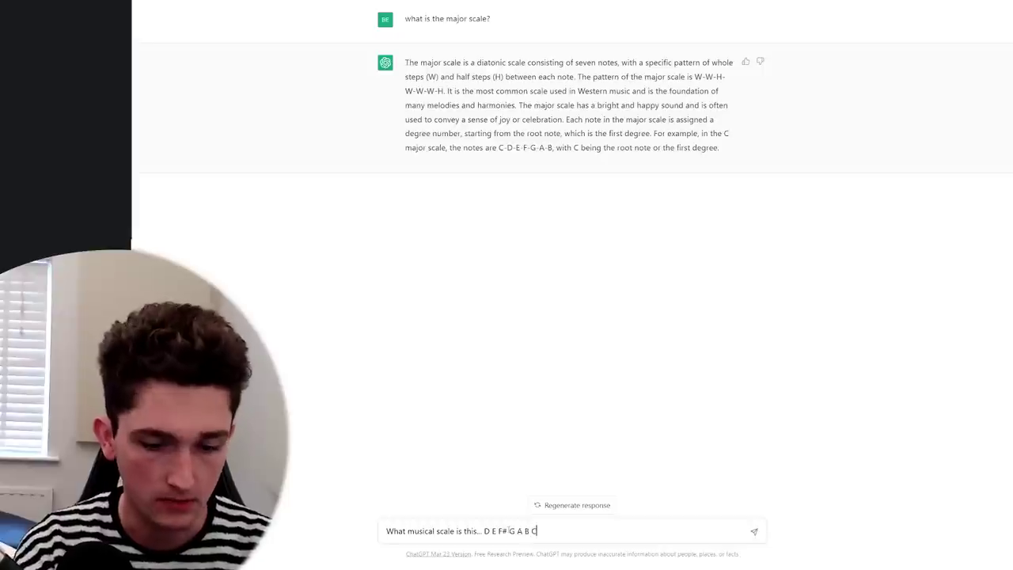
{"action": "type", "text": "# D"}
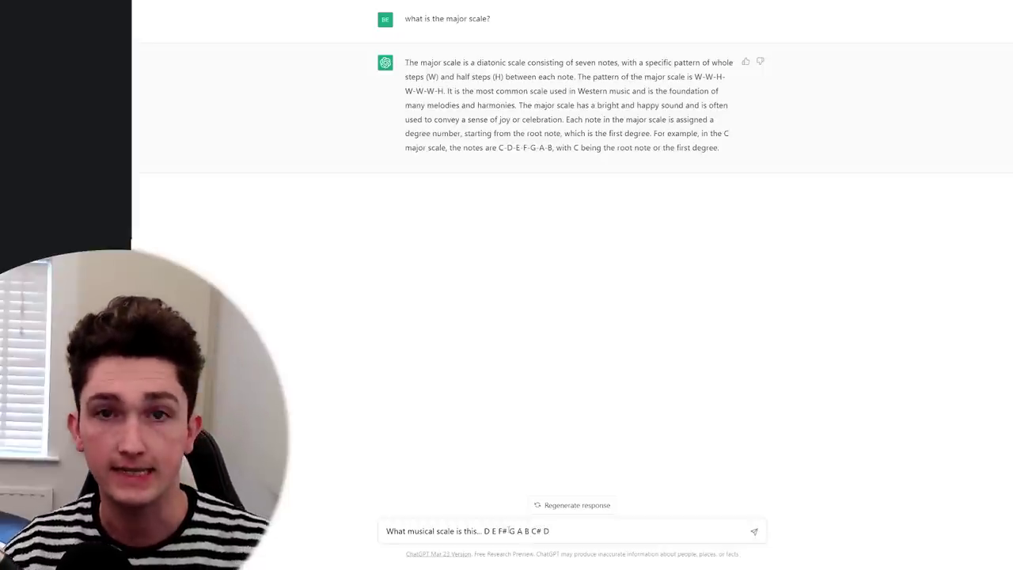
{"action": "left_click", "coordinate": [756, 533]}
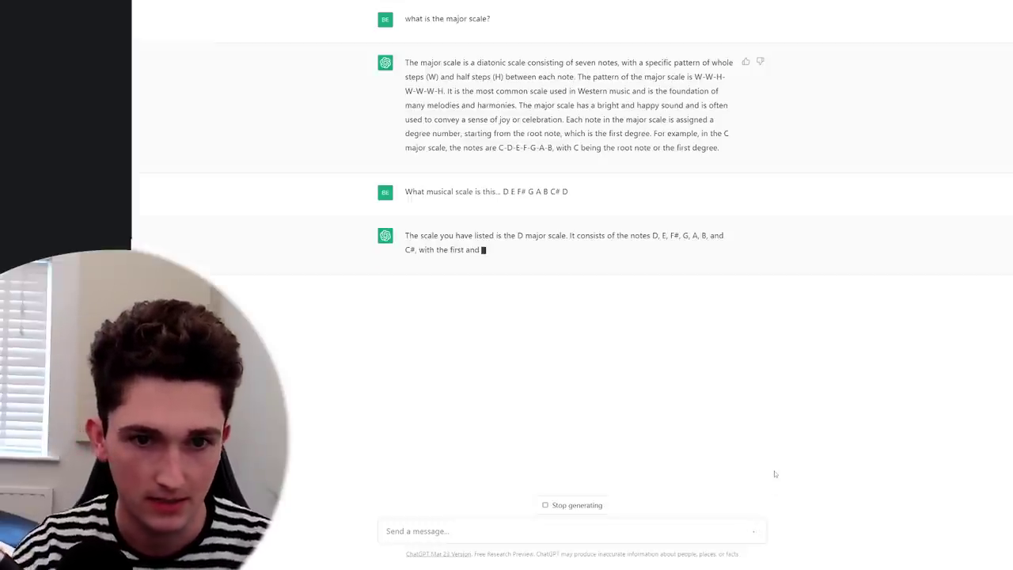
Stop the D major reply and ask which scale G A B C# D E F# G is.
{"action": "left_click", "coordinate": [581, 506]}
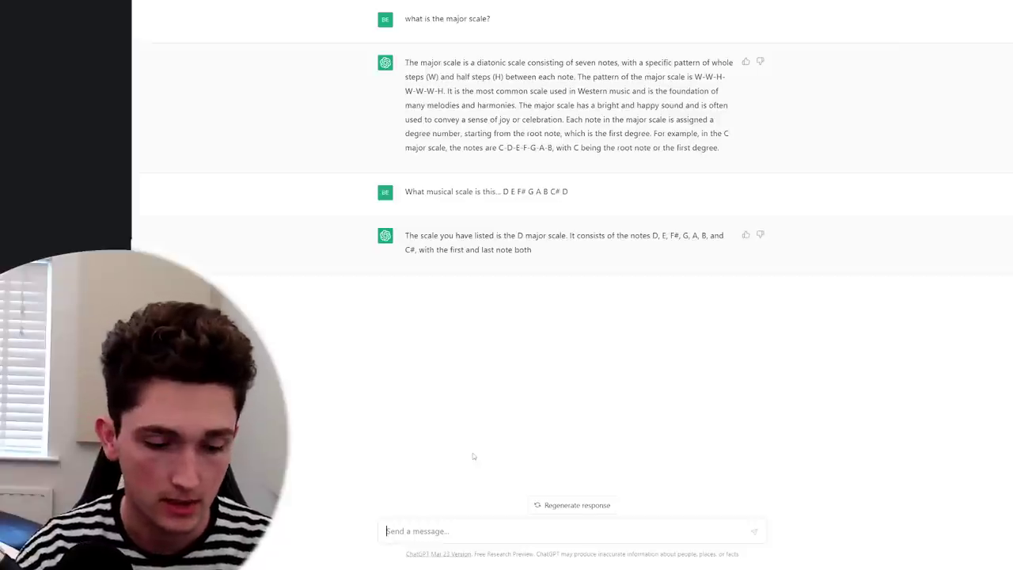
{"action": "type", "text": "What music"}
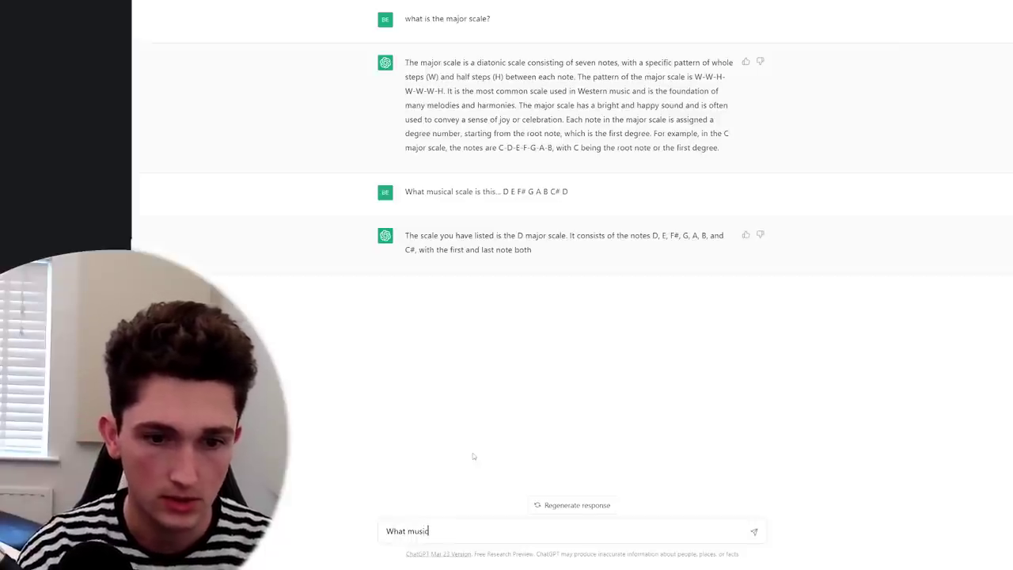
{"action": "type", "text": "a"}
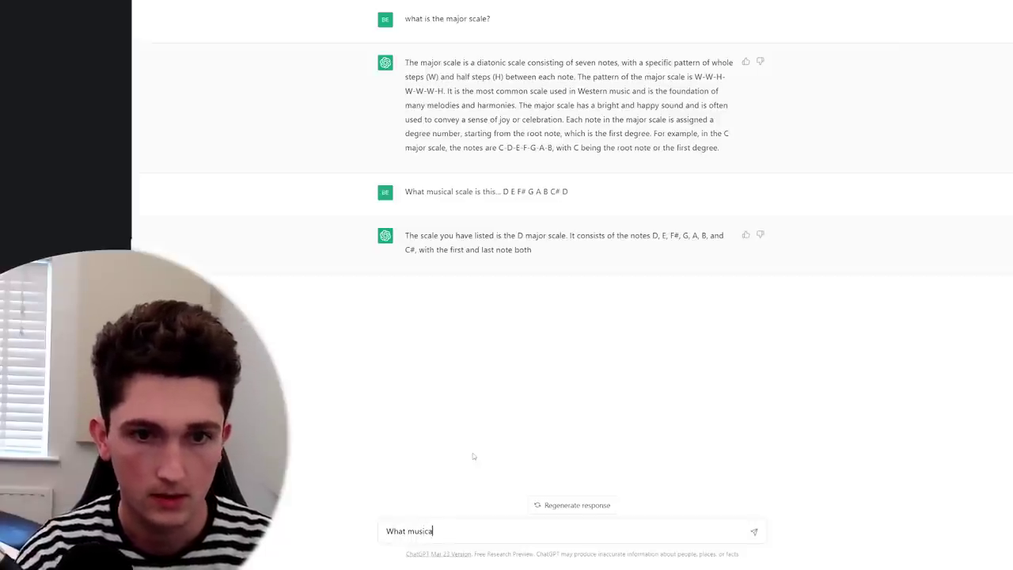
{"action": "type", "text": "l scale is t"}
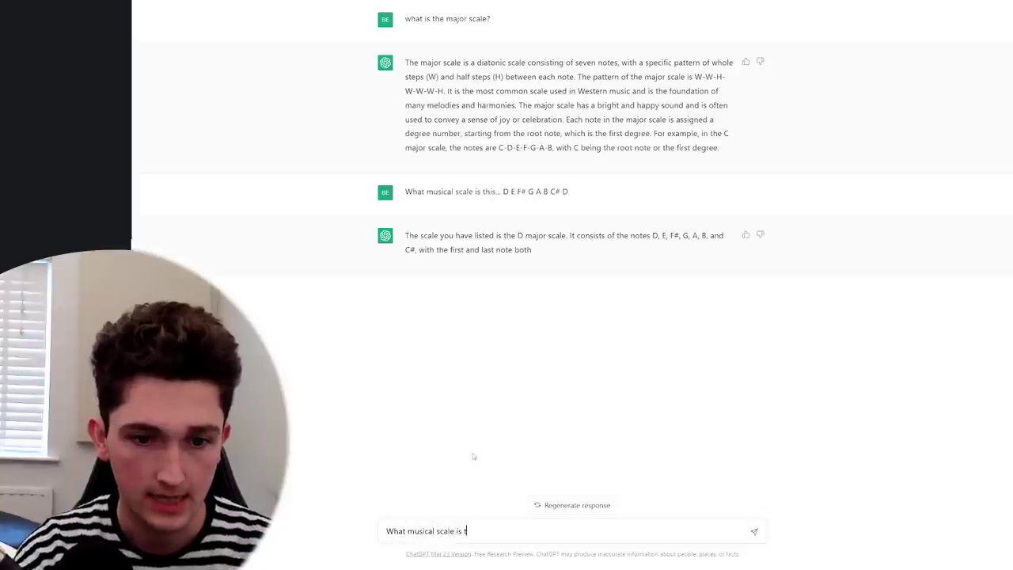
{"action": "type", "text": "his... "}
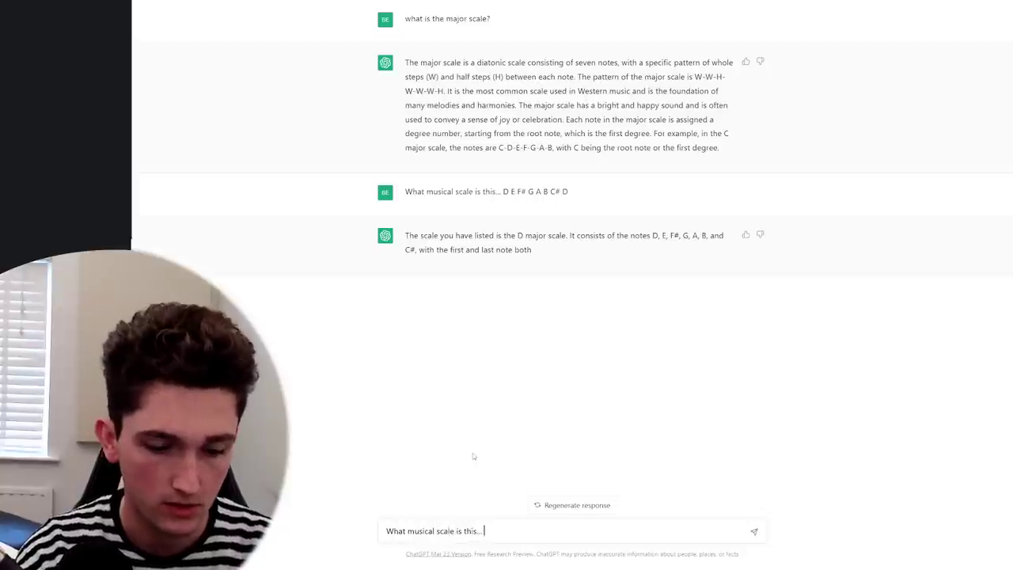
{"action": "type", "text": "G A B"}
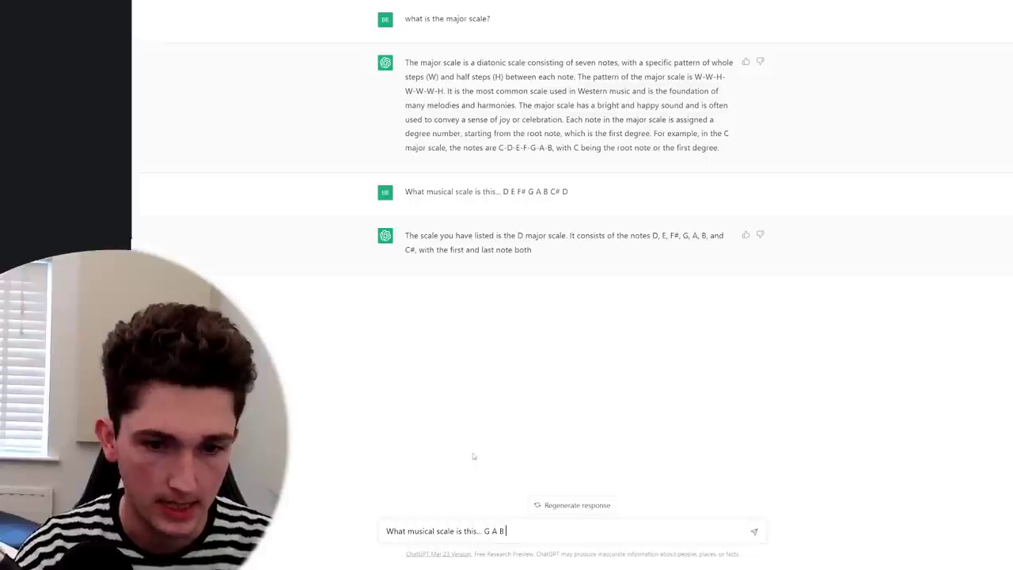
{"action": "type", "text": " C# D E"}
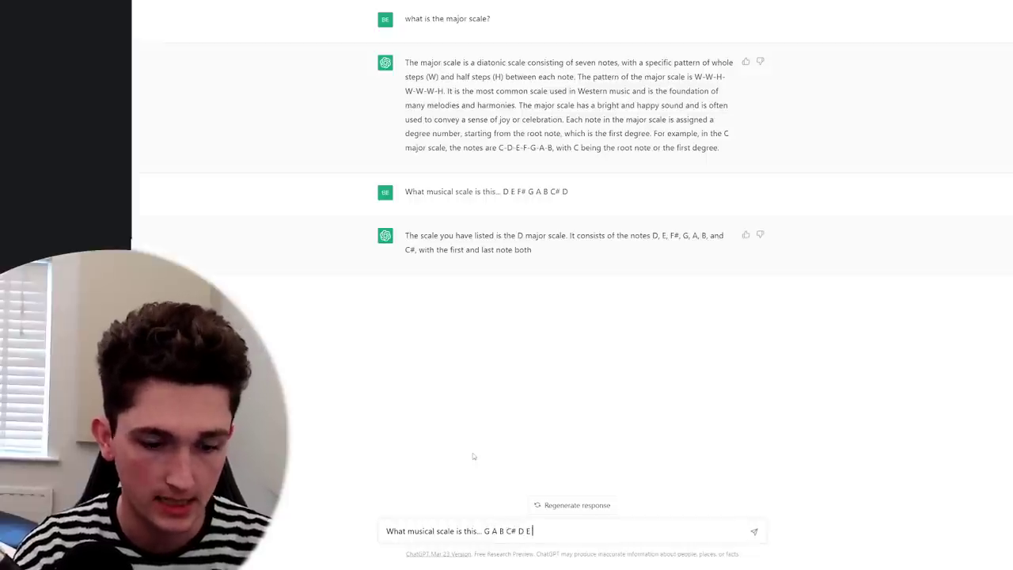
{"action": "type", "text": " F# G"}
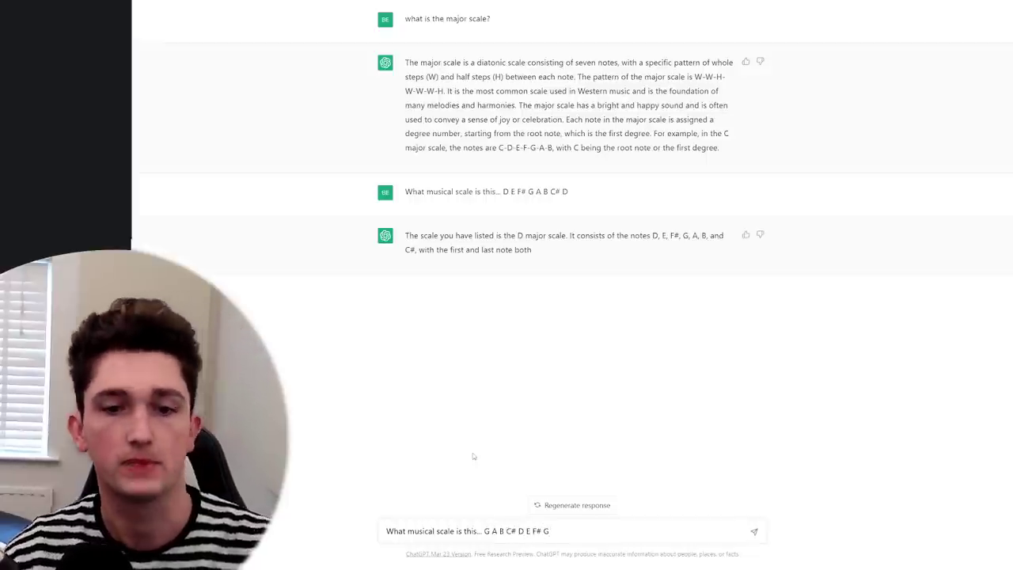
{"action": "left_click", "coordinate": [754, 532]}
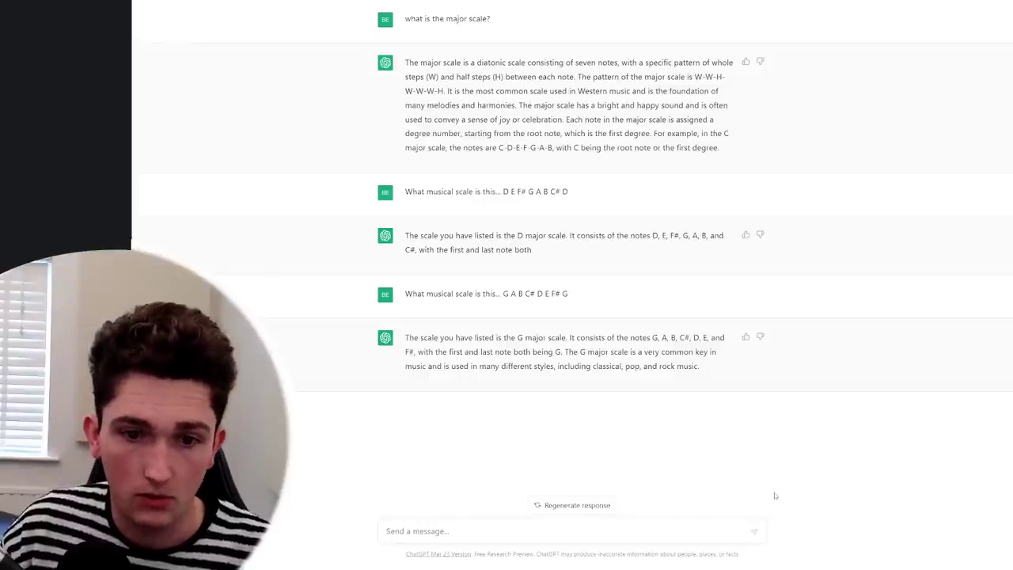
{"action": "left_click", "coordinate": [628, 532]}
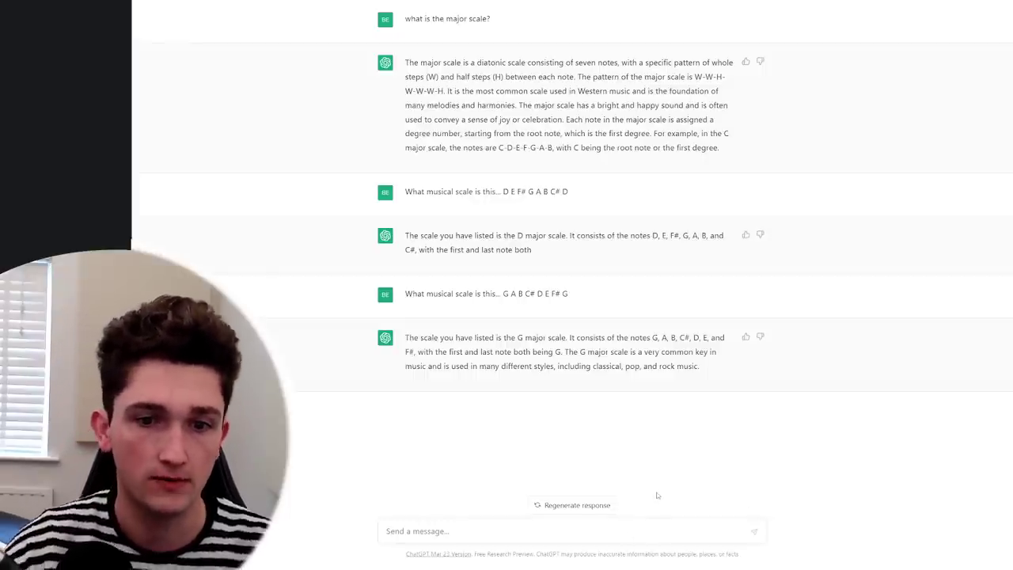
Reply 'No, you're wrong. The G major scale has a C natural, not a C sharp'.
{"action": "type", "text": "No, yo"}
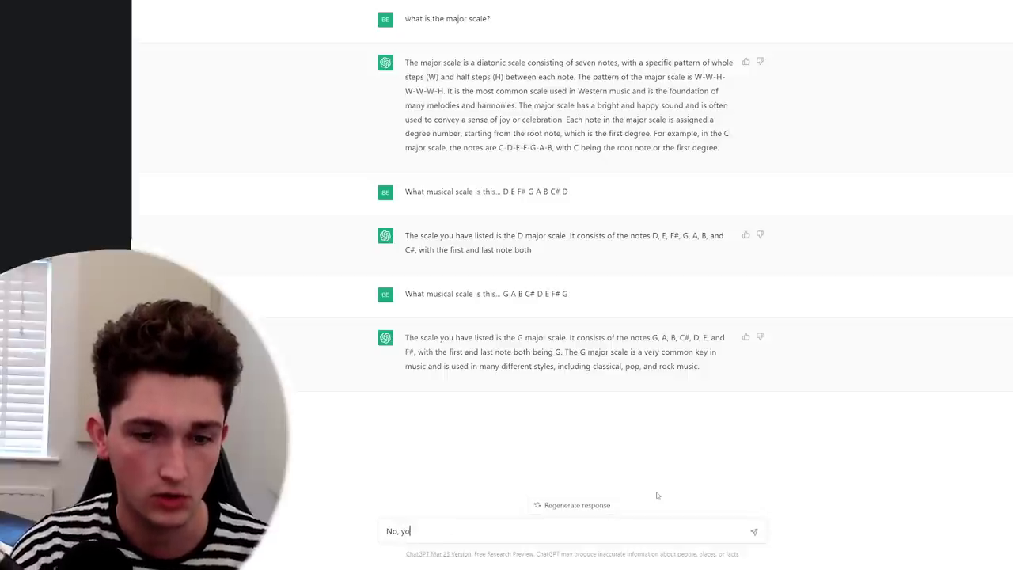
{"action": "type", "text": "u're wrong. "}
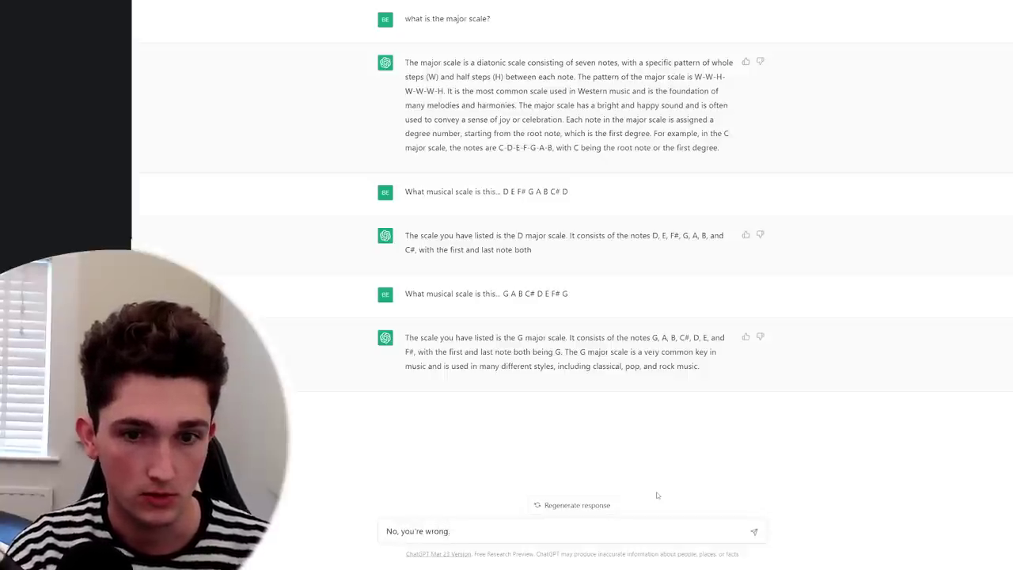
{"action": "type", "text": "The G"}
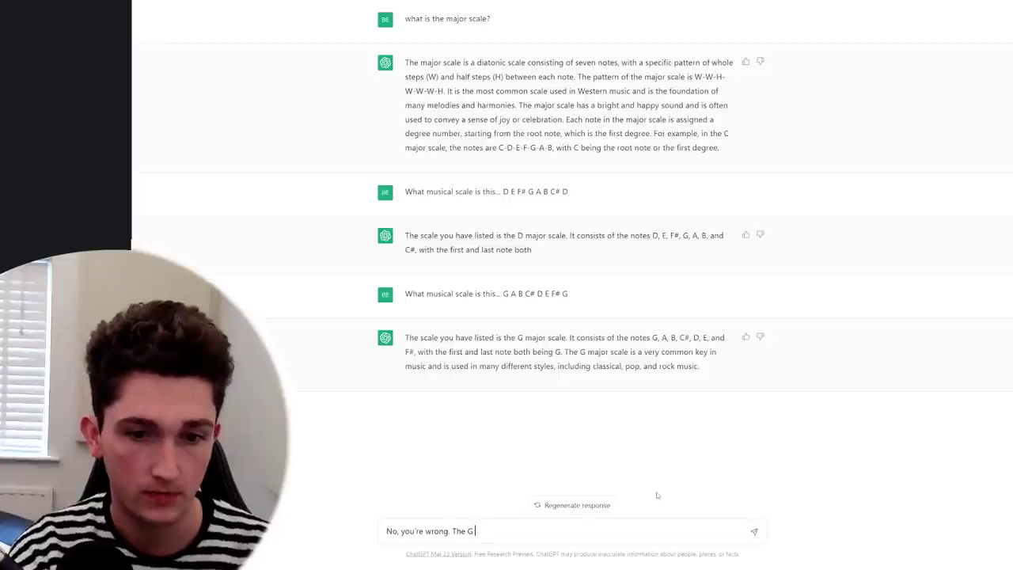
{"action": "type", "text": " major scale has "}
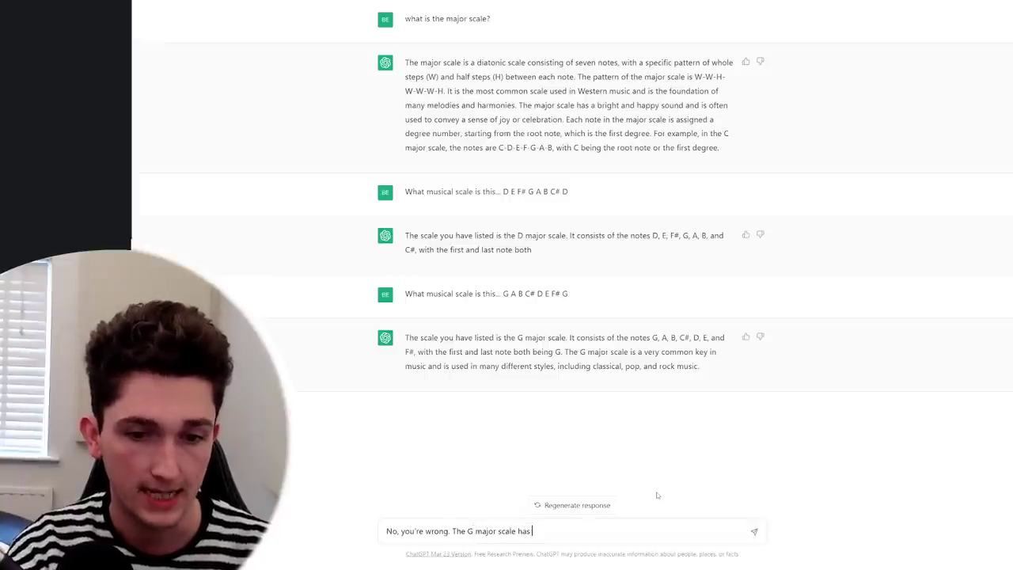
{"action": "type", "text": "a C natural, "}
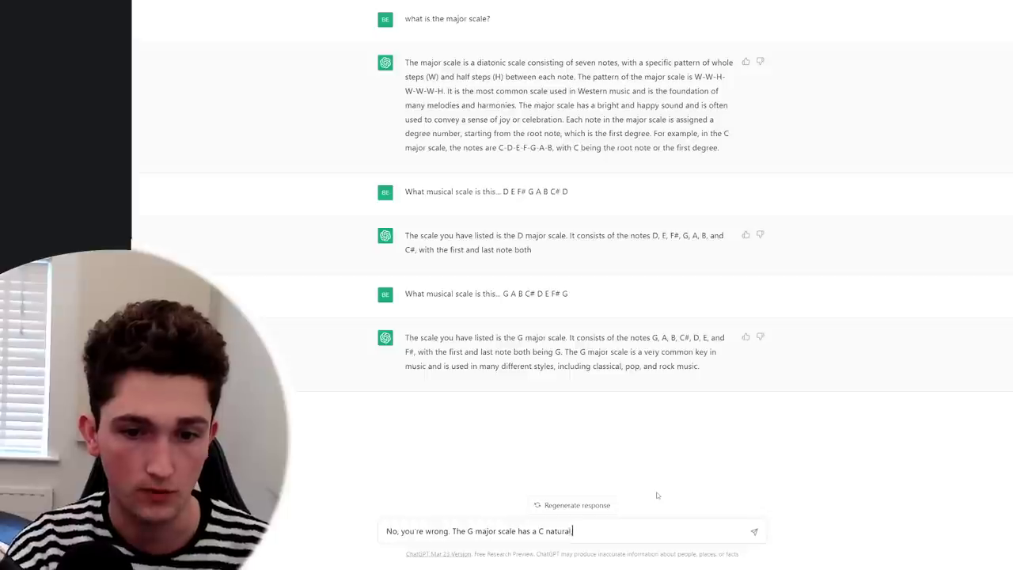
{"action": "type", "text": "not a C shar"}
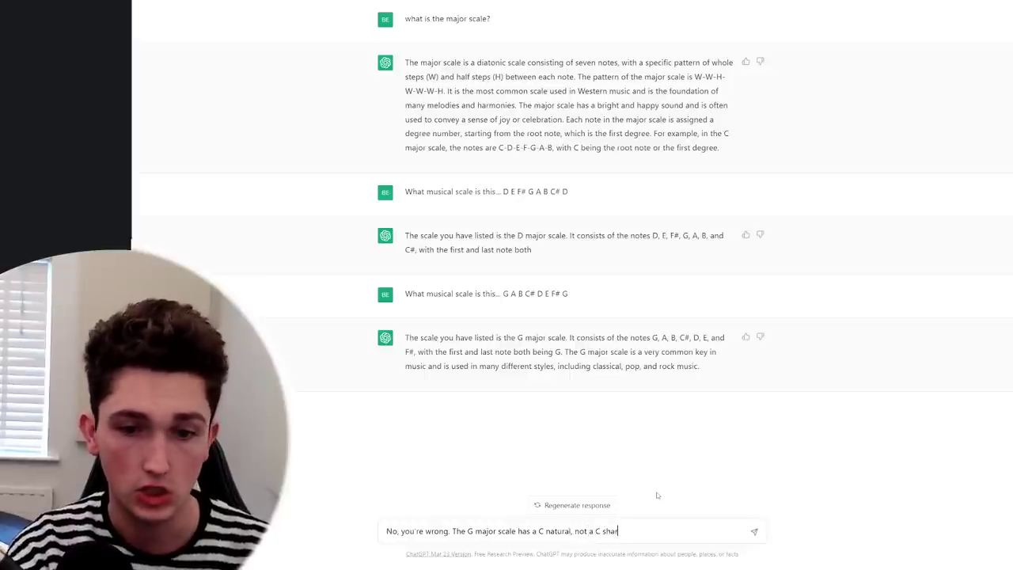
{"action": "type", "text": "p."}
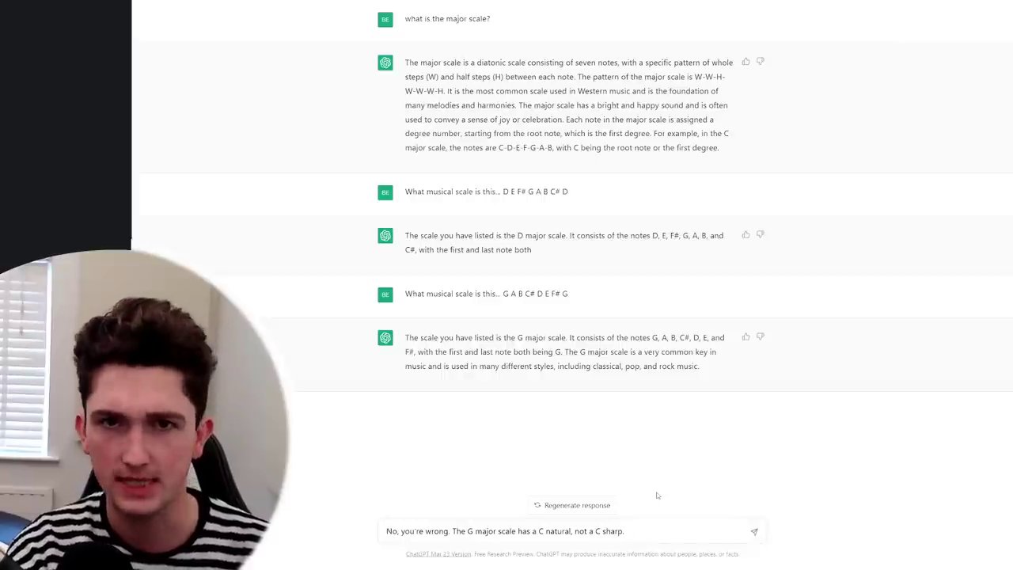
{"action": "key", "text": "Return"}
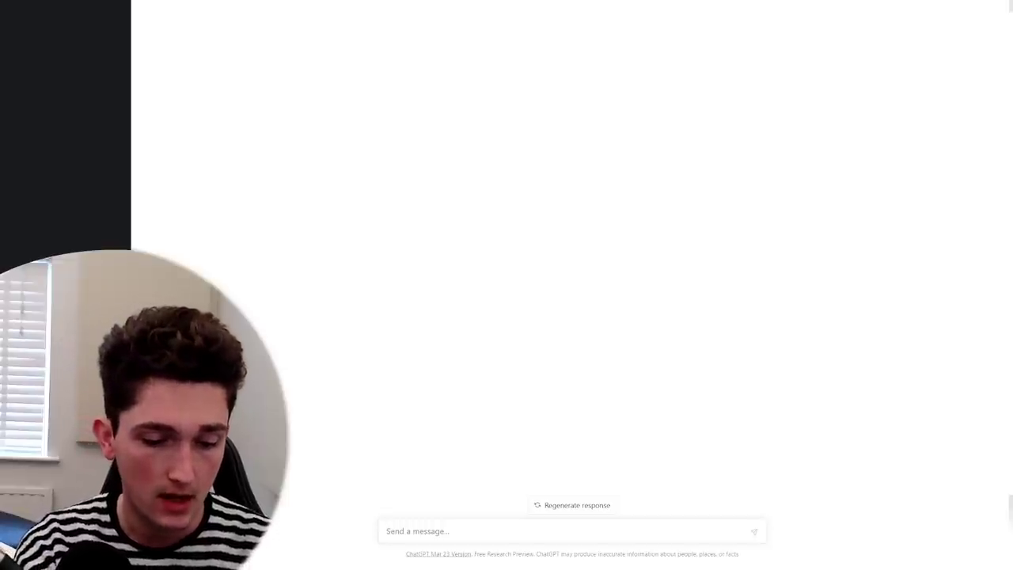
Ask 'Can you name some songs that use a 5/4 time signature?' and review the list.
{"action": "type", "text": "Can you name s"}
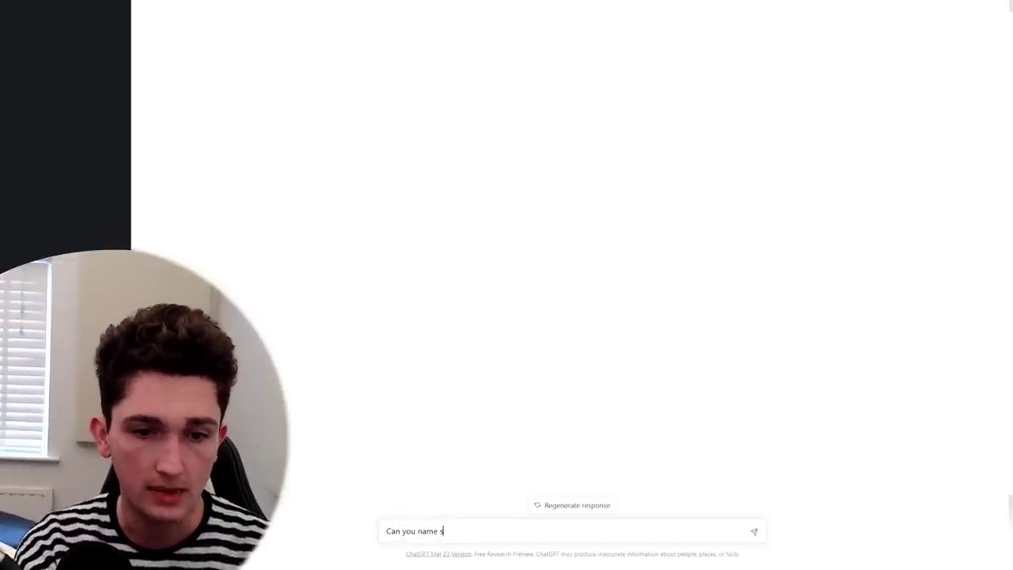
{"action": "type", "text": "ome songs that use a 5/4 time signature"}
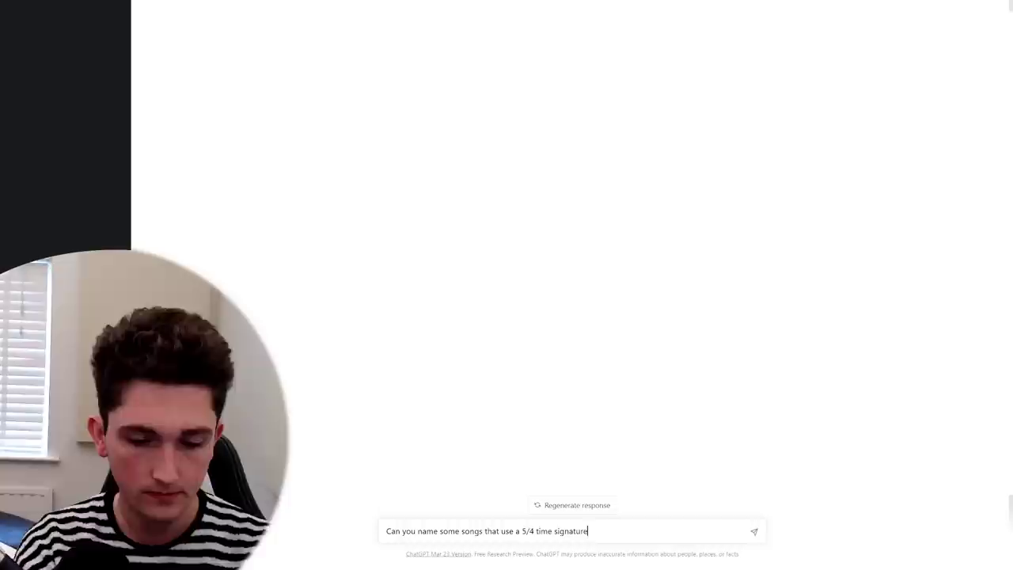
{"action": "type", "text": "?"}
{"action": "key", "text": "Return"}
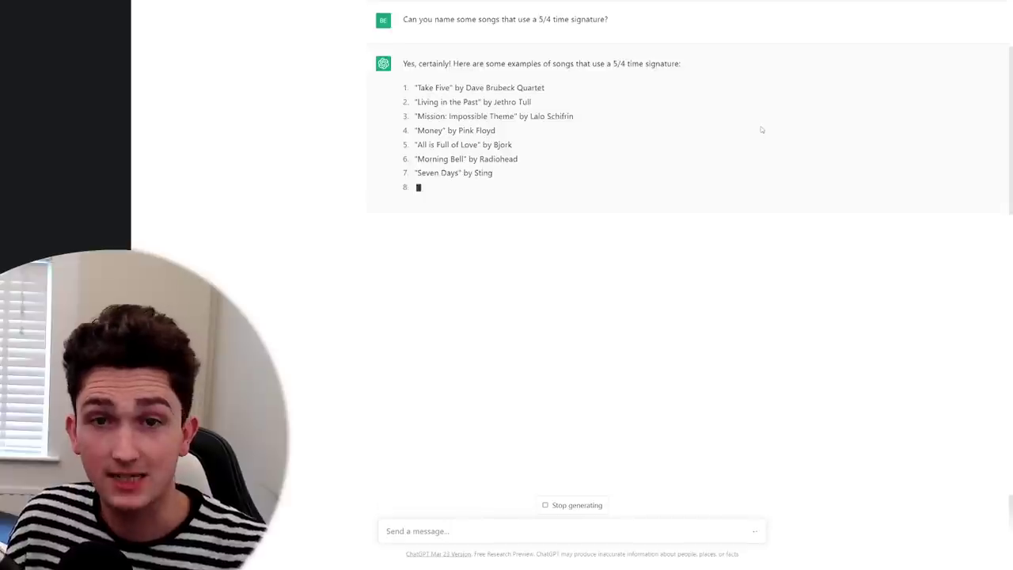
{"action": "scroll", "coordinate": [762, 143], "scroll_direction": "up", "scroll_amount": 1}
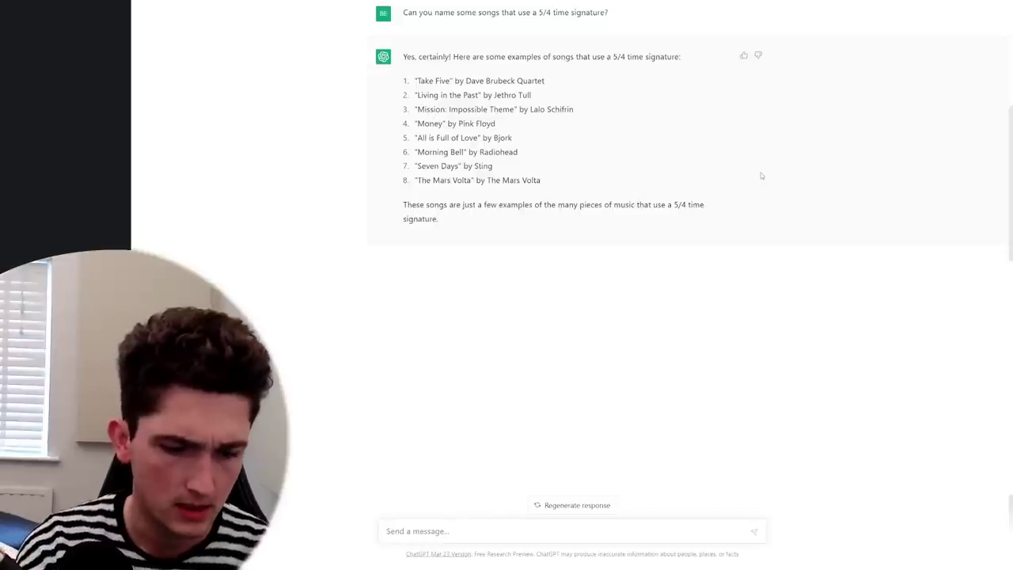
Send the correction 'Money by Pink Floyd is not in 5/4 time, it is in 7/4 time'.
{"action": "type", "text": "Mone"}
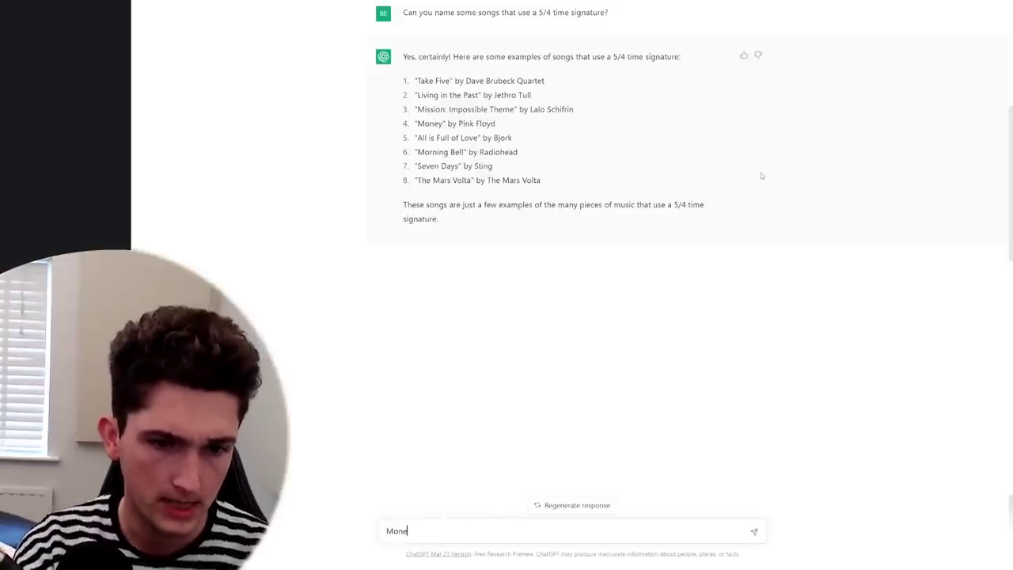
{"action": "type", "text": "y by Pink Floyu"}
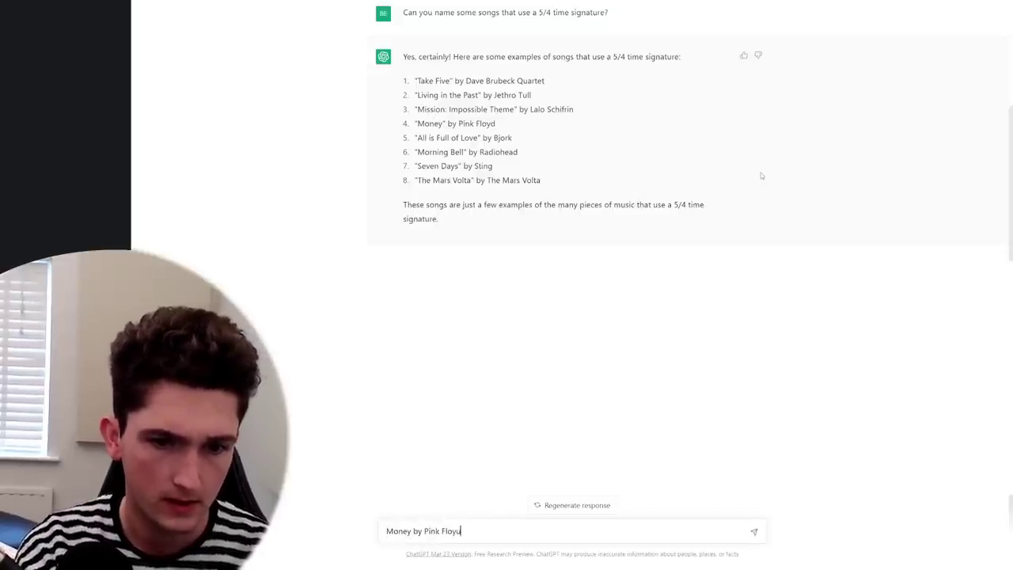
{"action": "key", "text": "BackSpace"}
{"action": "type", "text": "d is not in"}
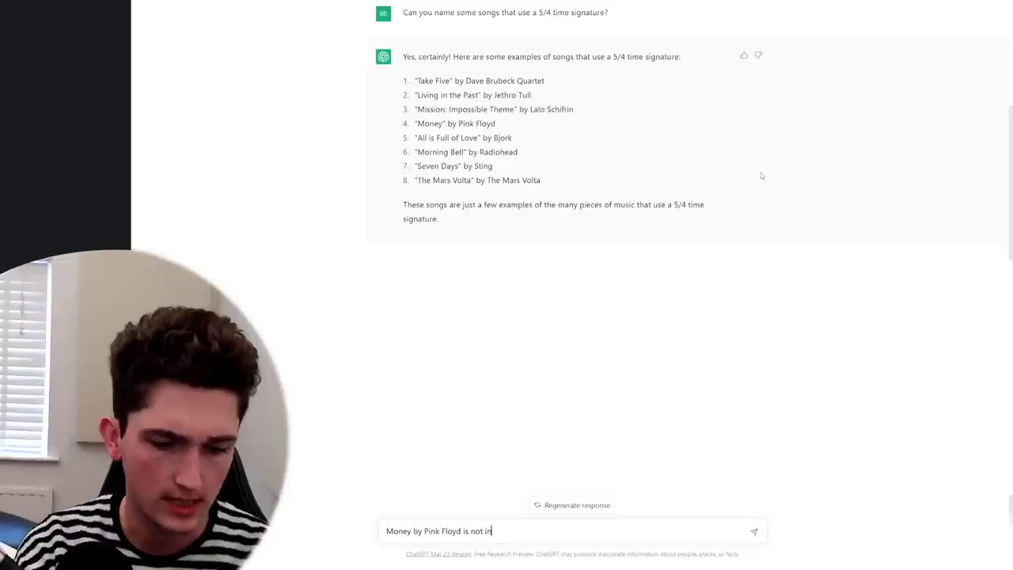
{"action": "type", "text": " 5/4 time, it i"}
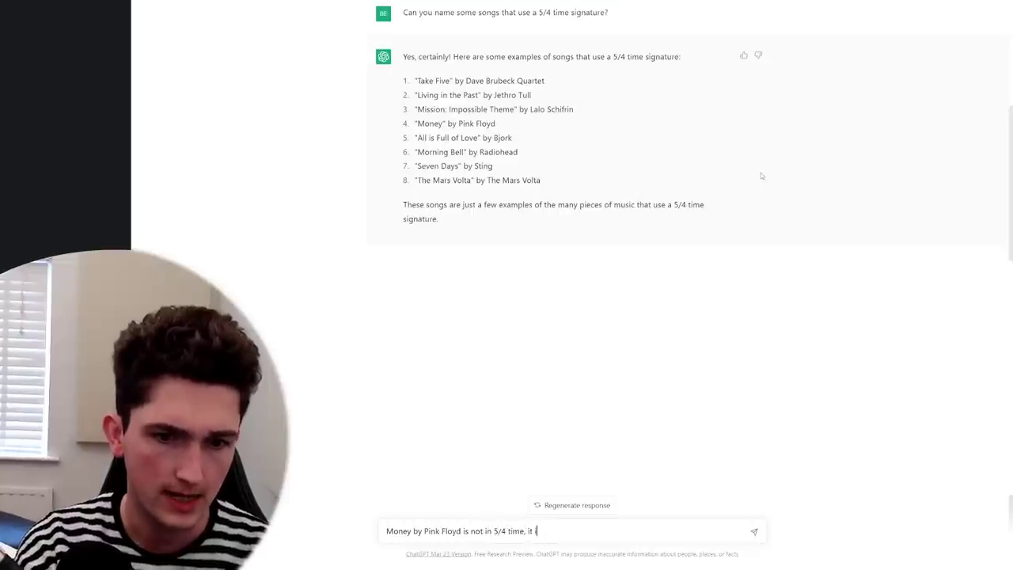
{"action": "type", "text": "s in"}
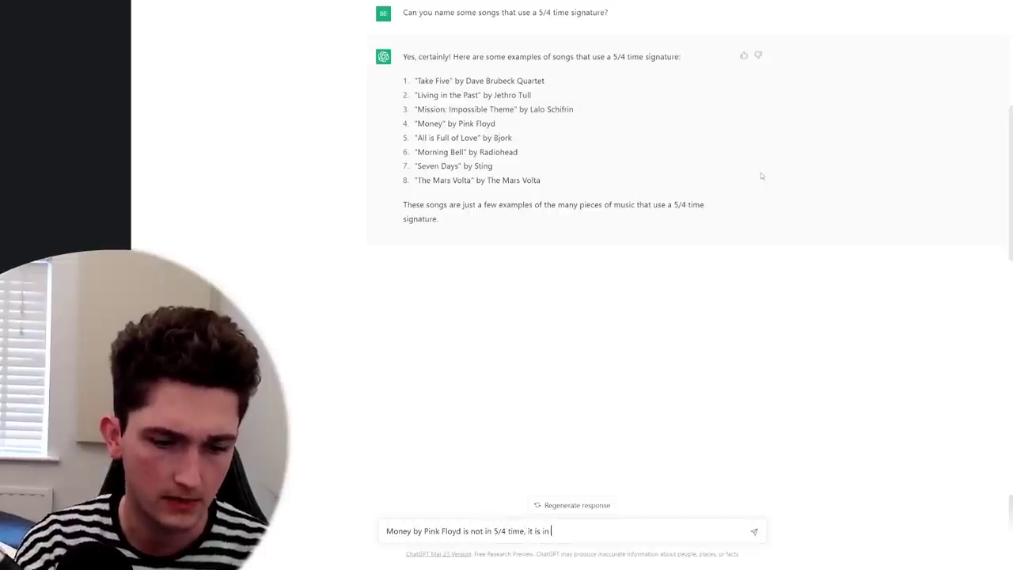
{"action": "type", "text": " 7/4 time"}
{"action": "key", "text": "Return"}
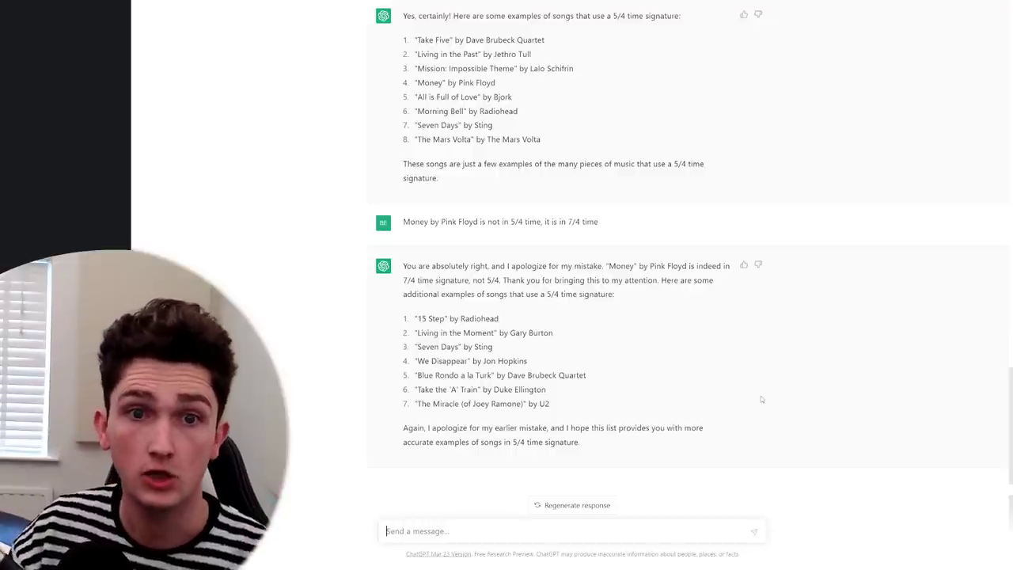
Select the original eight-song list to compare it with the new reply.
{"action": "scroll", "coordinate": [760, 399], "scroll_direction": "up", "scroll_amount": 2}
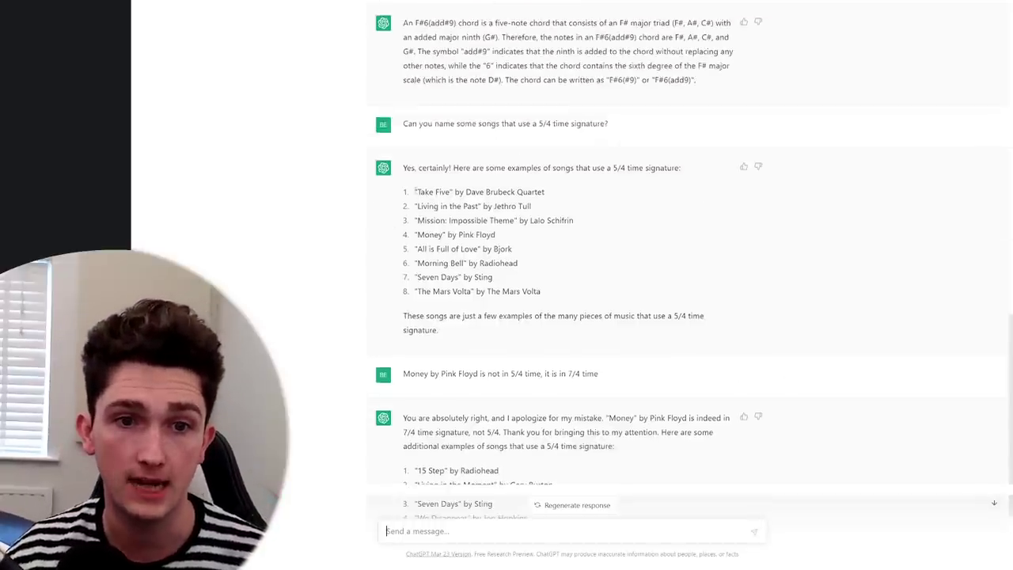
{"action": "left_click_drag", "start_coordinate": [415, 192], "coordinate": [548, 293]}
{"action": "left_click", "coordinate": [534, 245]}
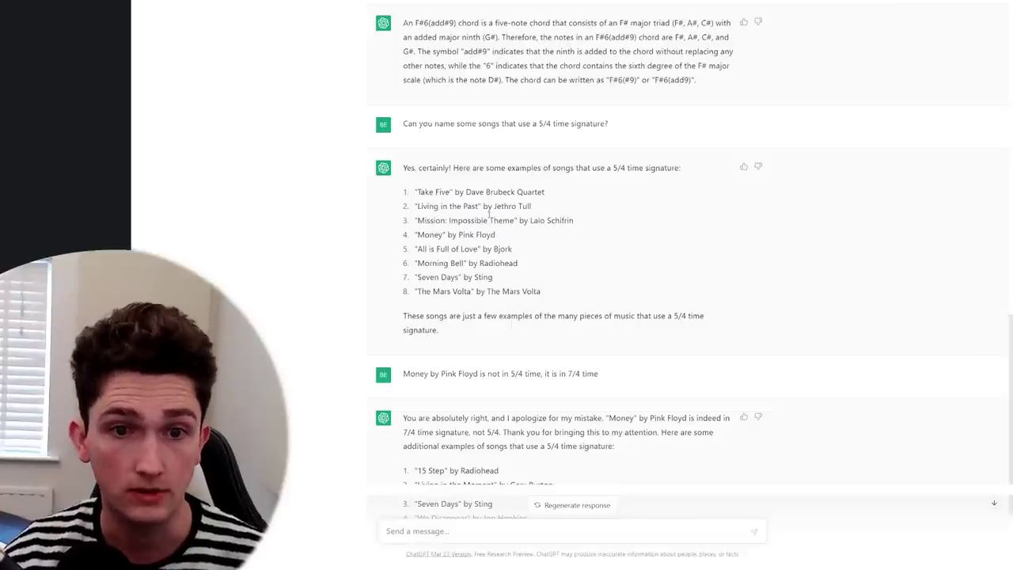
{"action": "scroll", "coordinate": [488, 292], "scroll_direction": "down", "scroll_amount": 2}
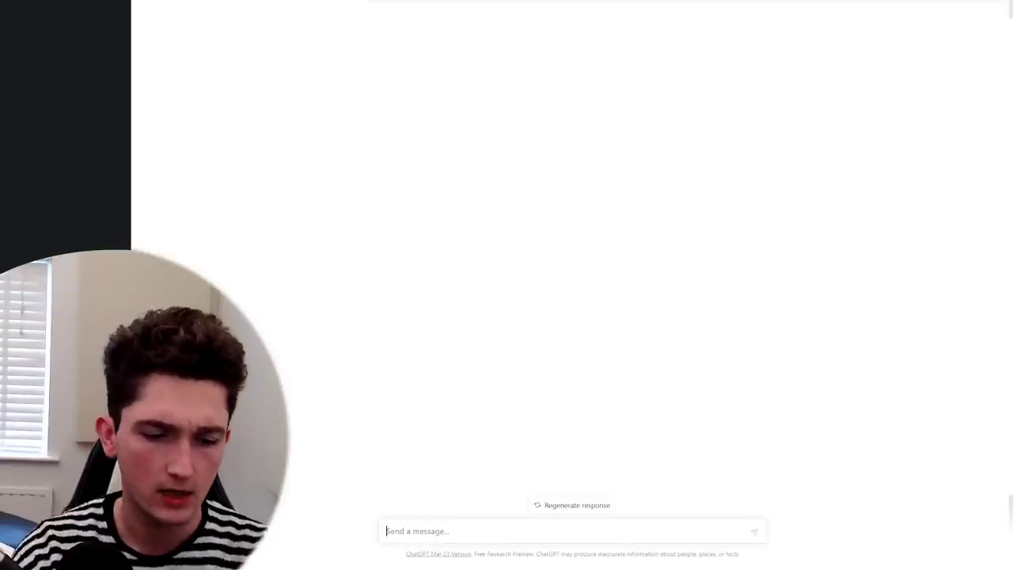
Request a chord progression that sounds like something John Lennon would write.
{"action": "type", "text": "Please "}
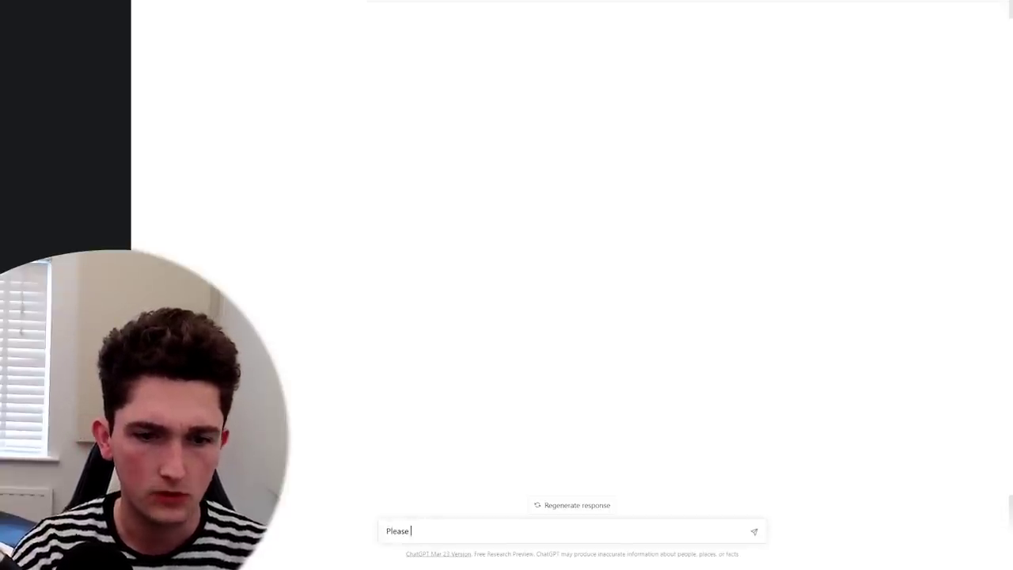
{"action": "type", "text": "write me a chord"}
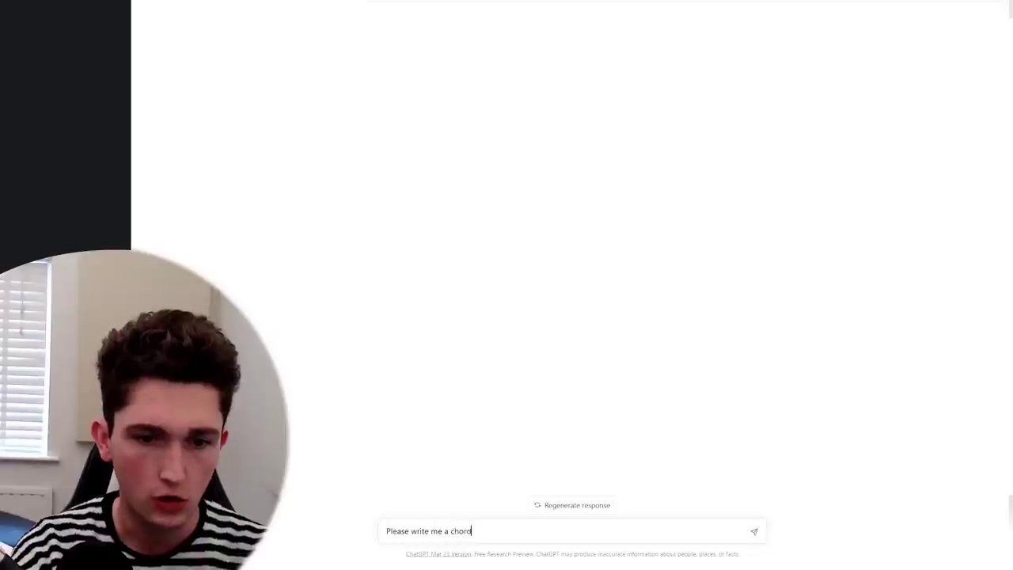
{"action": "type", "text": " progression that sounds"}
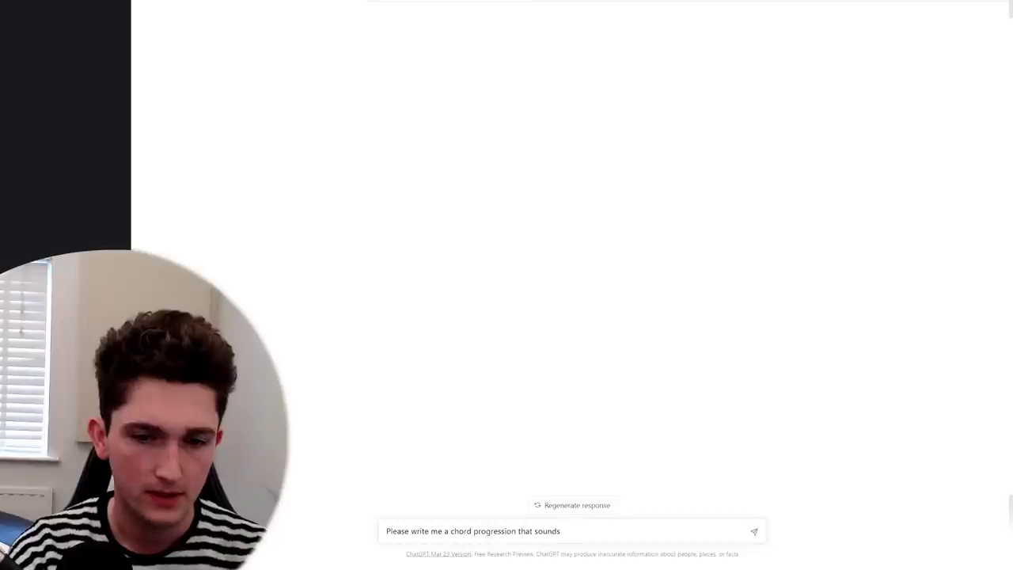
{"action": "type", "text": "like something "}
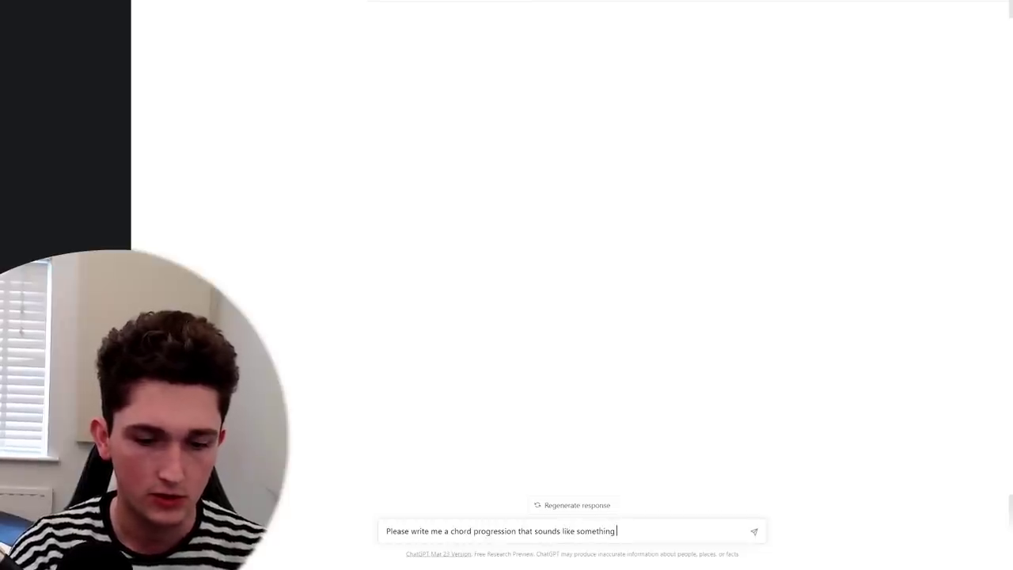
{"action": "type", "text": "John Lenn"}
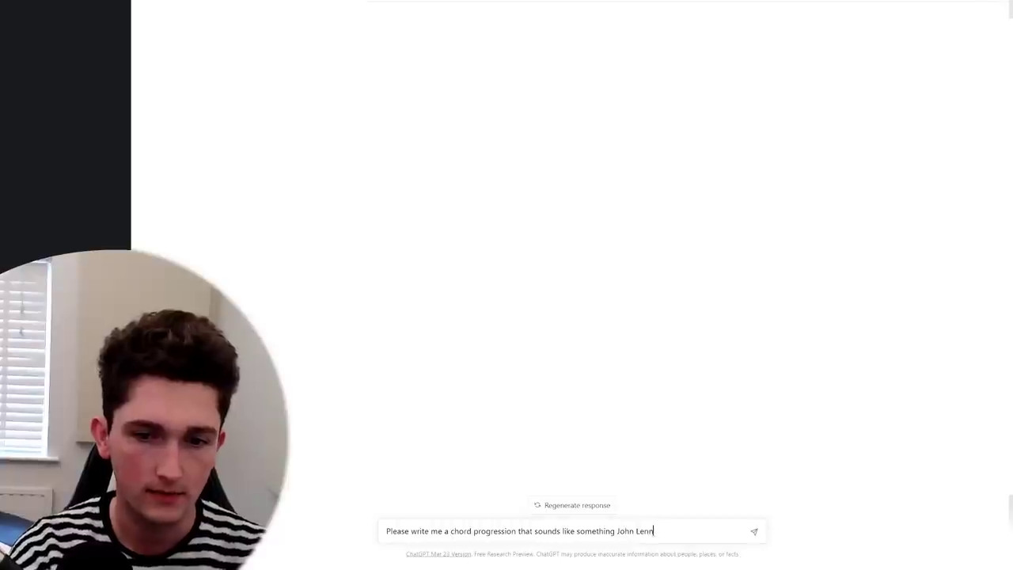
{"action": "type", "text": "on would write"}
{"action": "key", "text": "Return"}
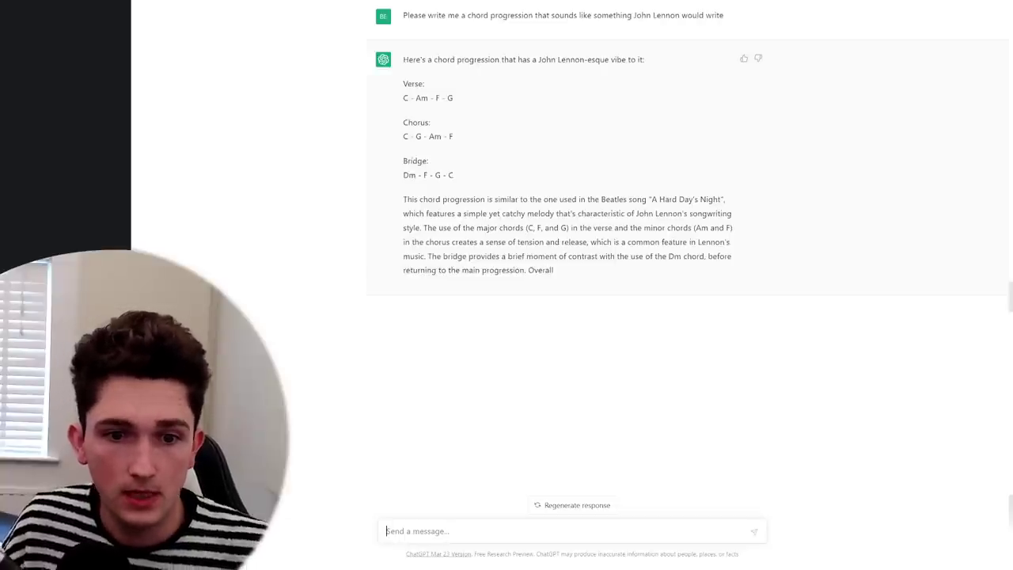
Draft the reply 'No. Try again. Those chords are not very John Lennon-esque', correcting the 'verry' typo.
{"action": "type", "text": "No. Try again."}
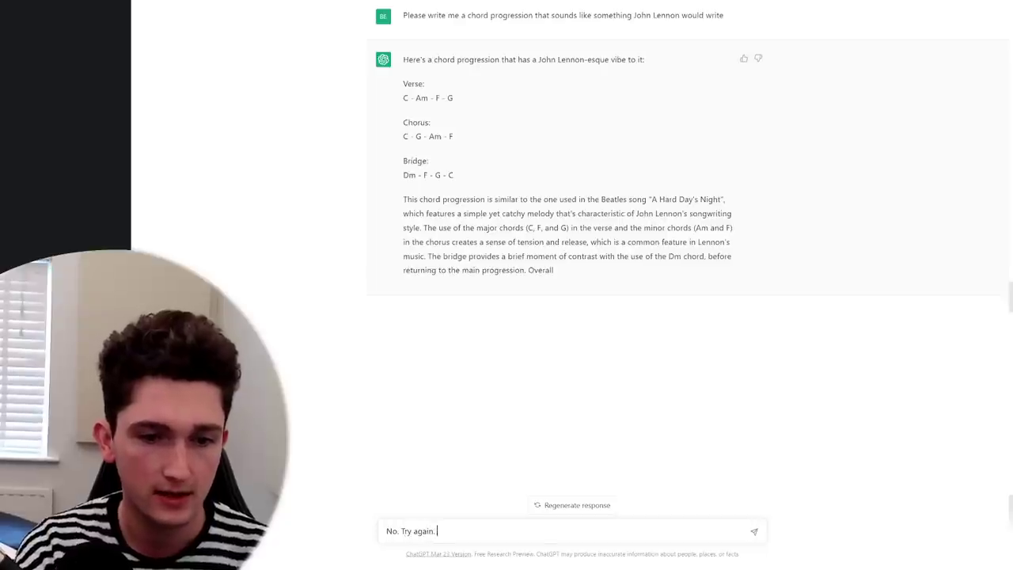
{"action": "type", "text": " Those chords"}
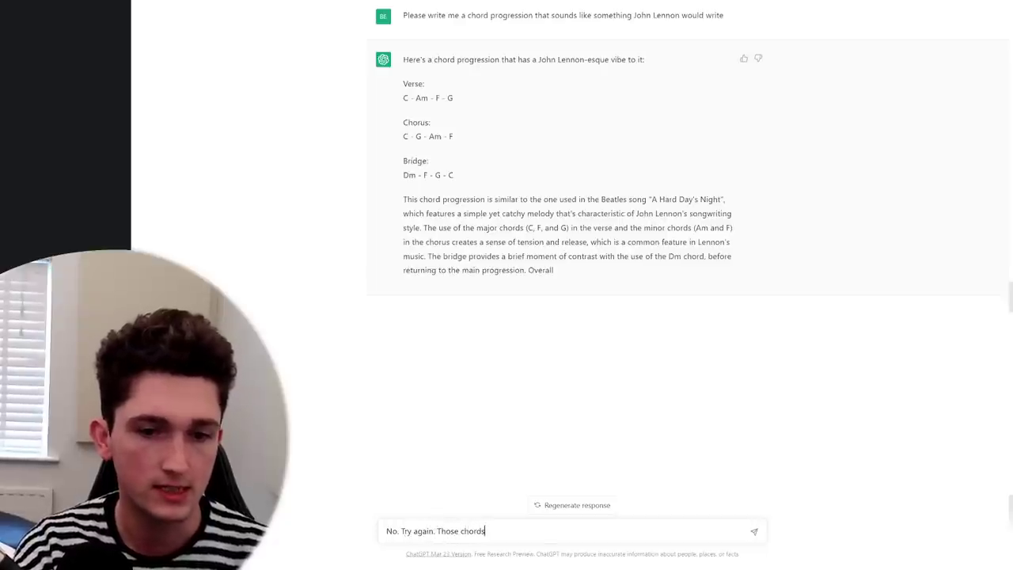
{"action": "type", "text": " are not verry"}
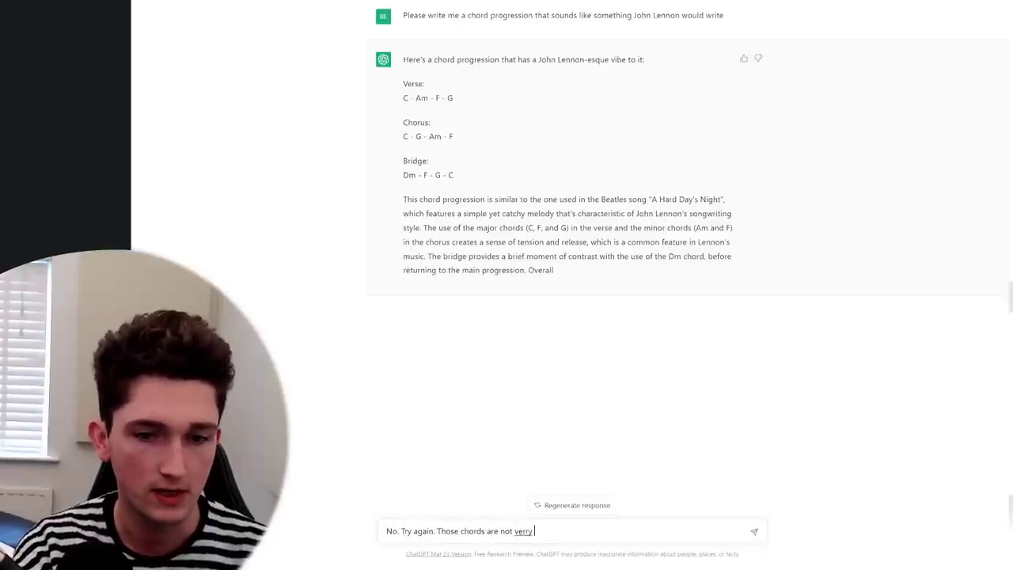
{"action": "key", "text": "BackSpace"}
{"action": "key", "text": "BackSpace"}
{"action": "key", "text": "BackSpace"}
{"action": "key", "text": "BackSpace"}
{"action": "type", "text": "ry John Lenn"}
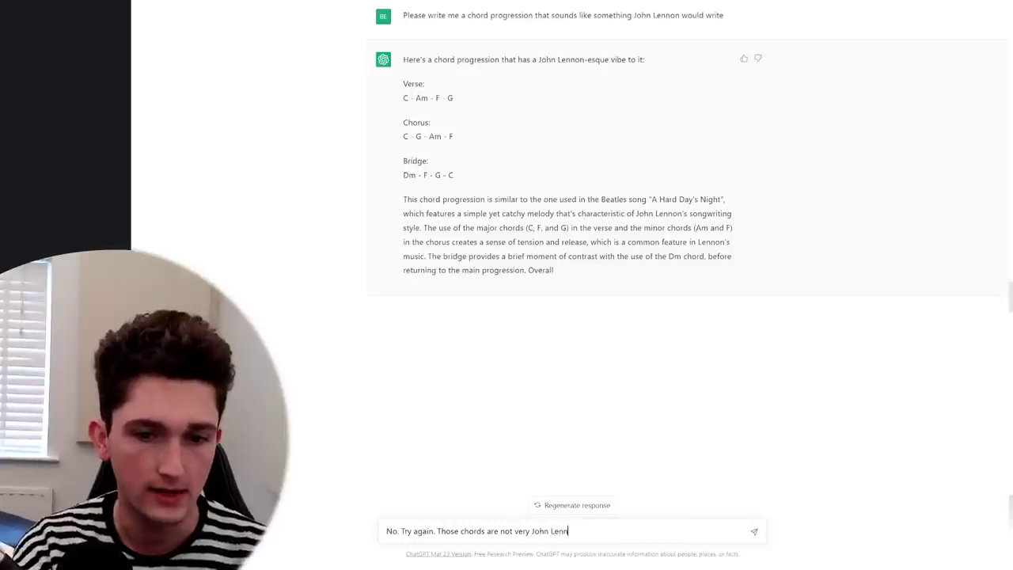
{"action": "type", "text": "on-esque"}
Send the complaint to get a new D major progression: D-G-A-D verse, A-G-D-A chorus, F#m-G-D-A bridge.
{"action": "key", "text": "Return"}
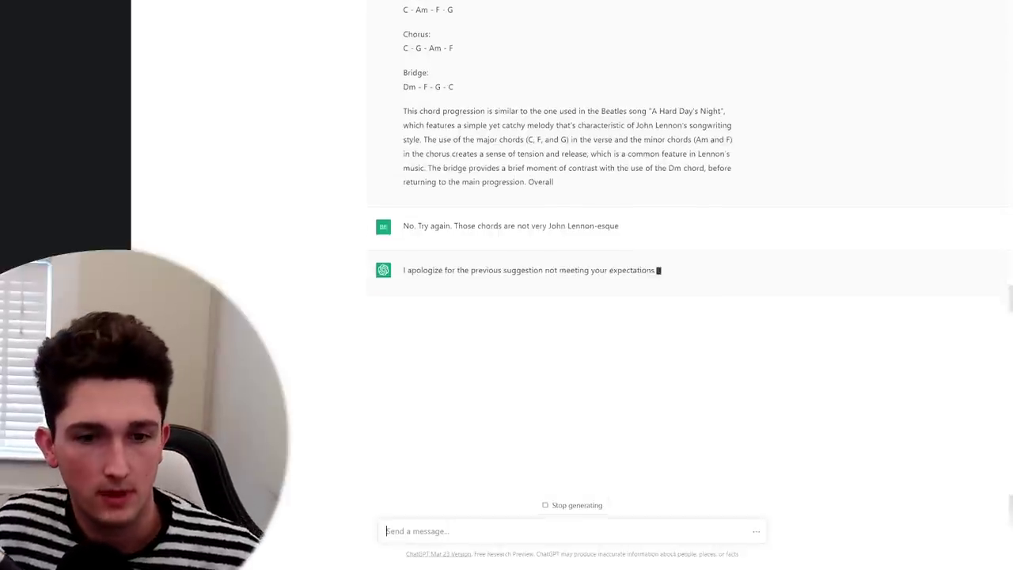